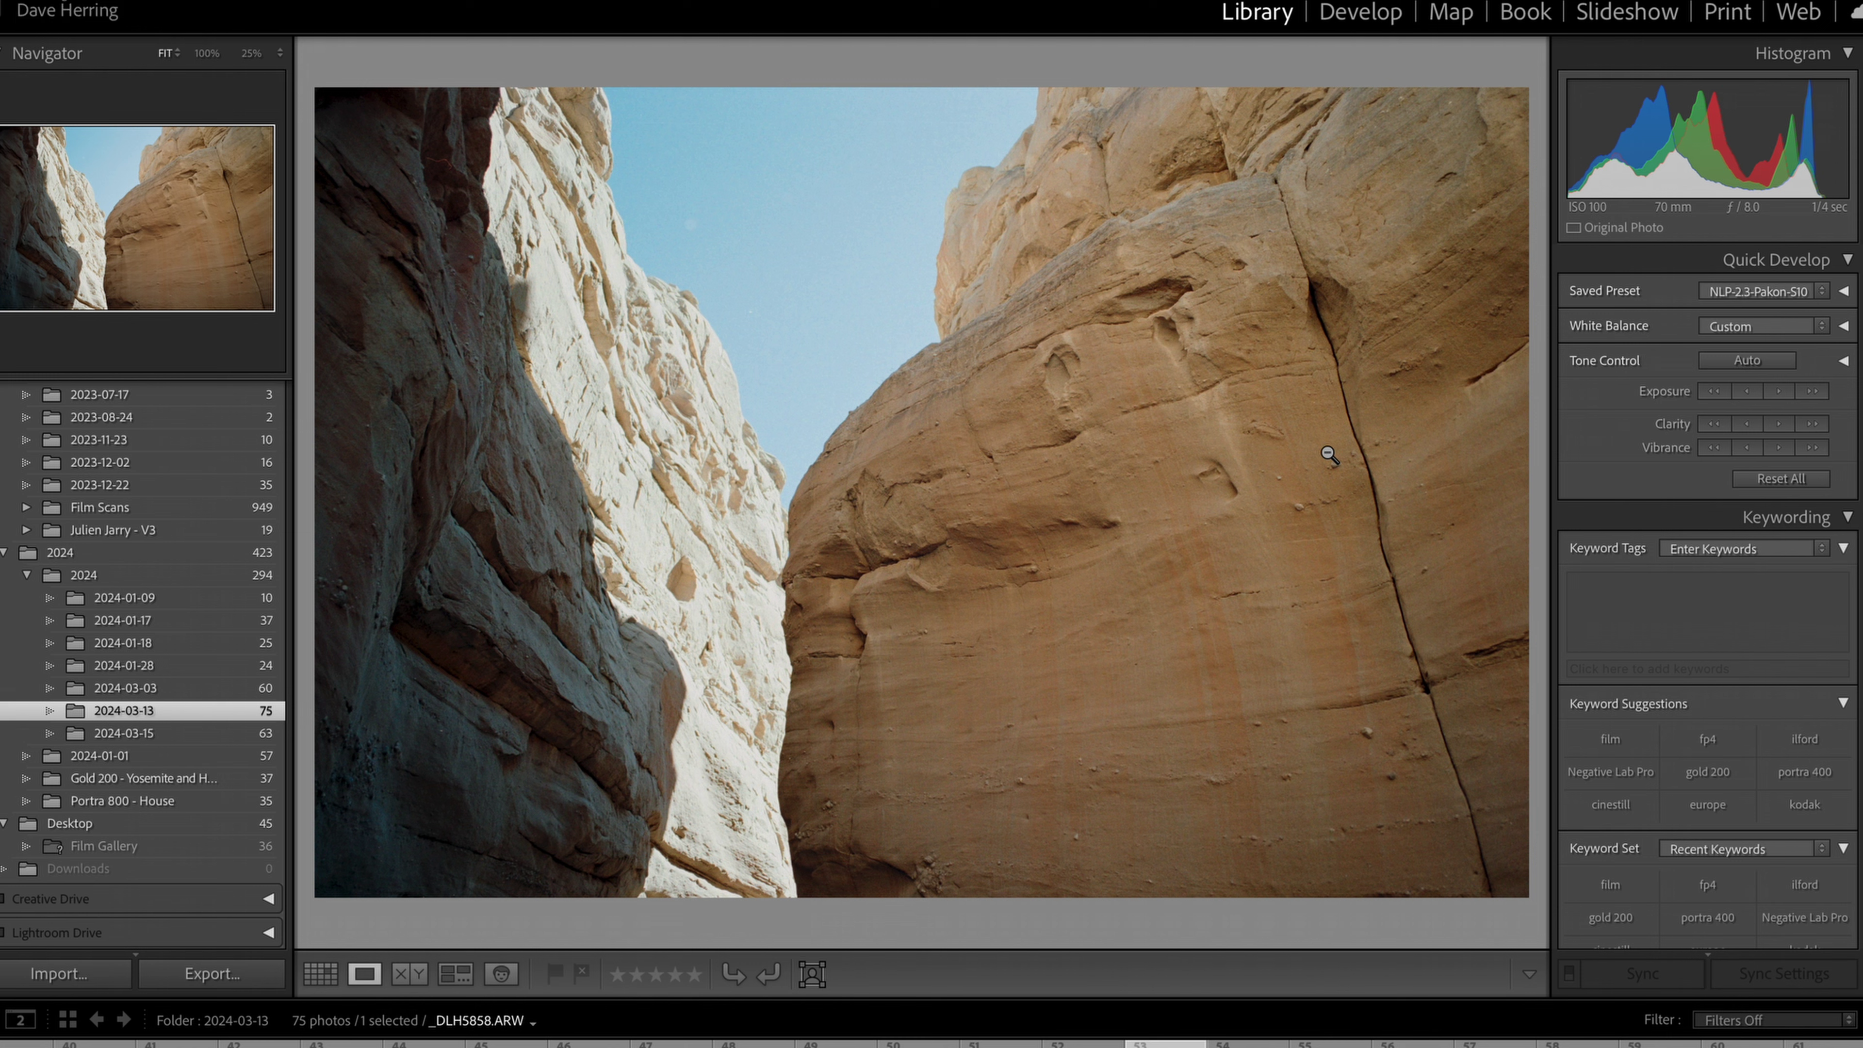
left_click_drag(1501, 302, 1526, 310)
left_click_drag(1564, 399, 1587, 393)
left_click_drag(1537, 311, 1516, 305)
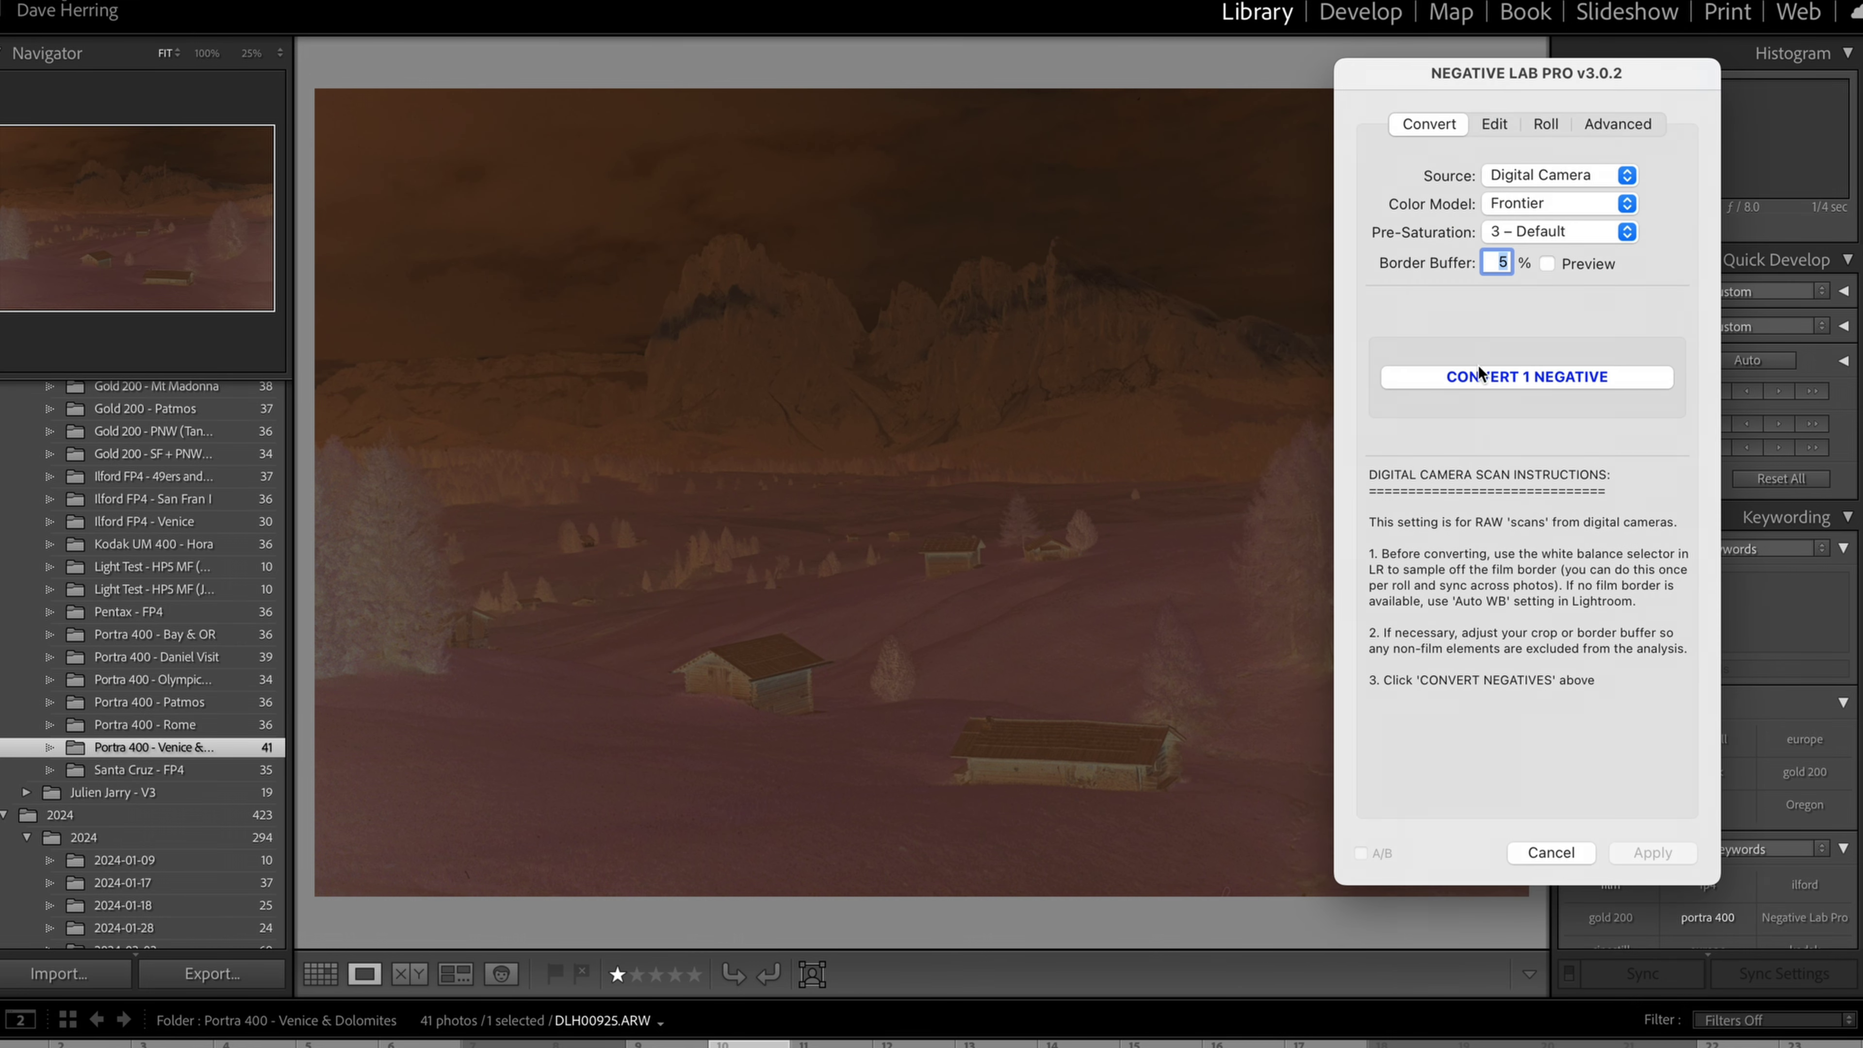
Convert the mountain landscape negative DLH00925.ARW using the current Digital Camera source and Frontier color model.
left_click(1490, 380)
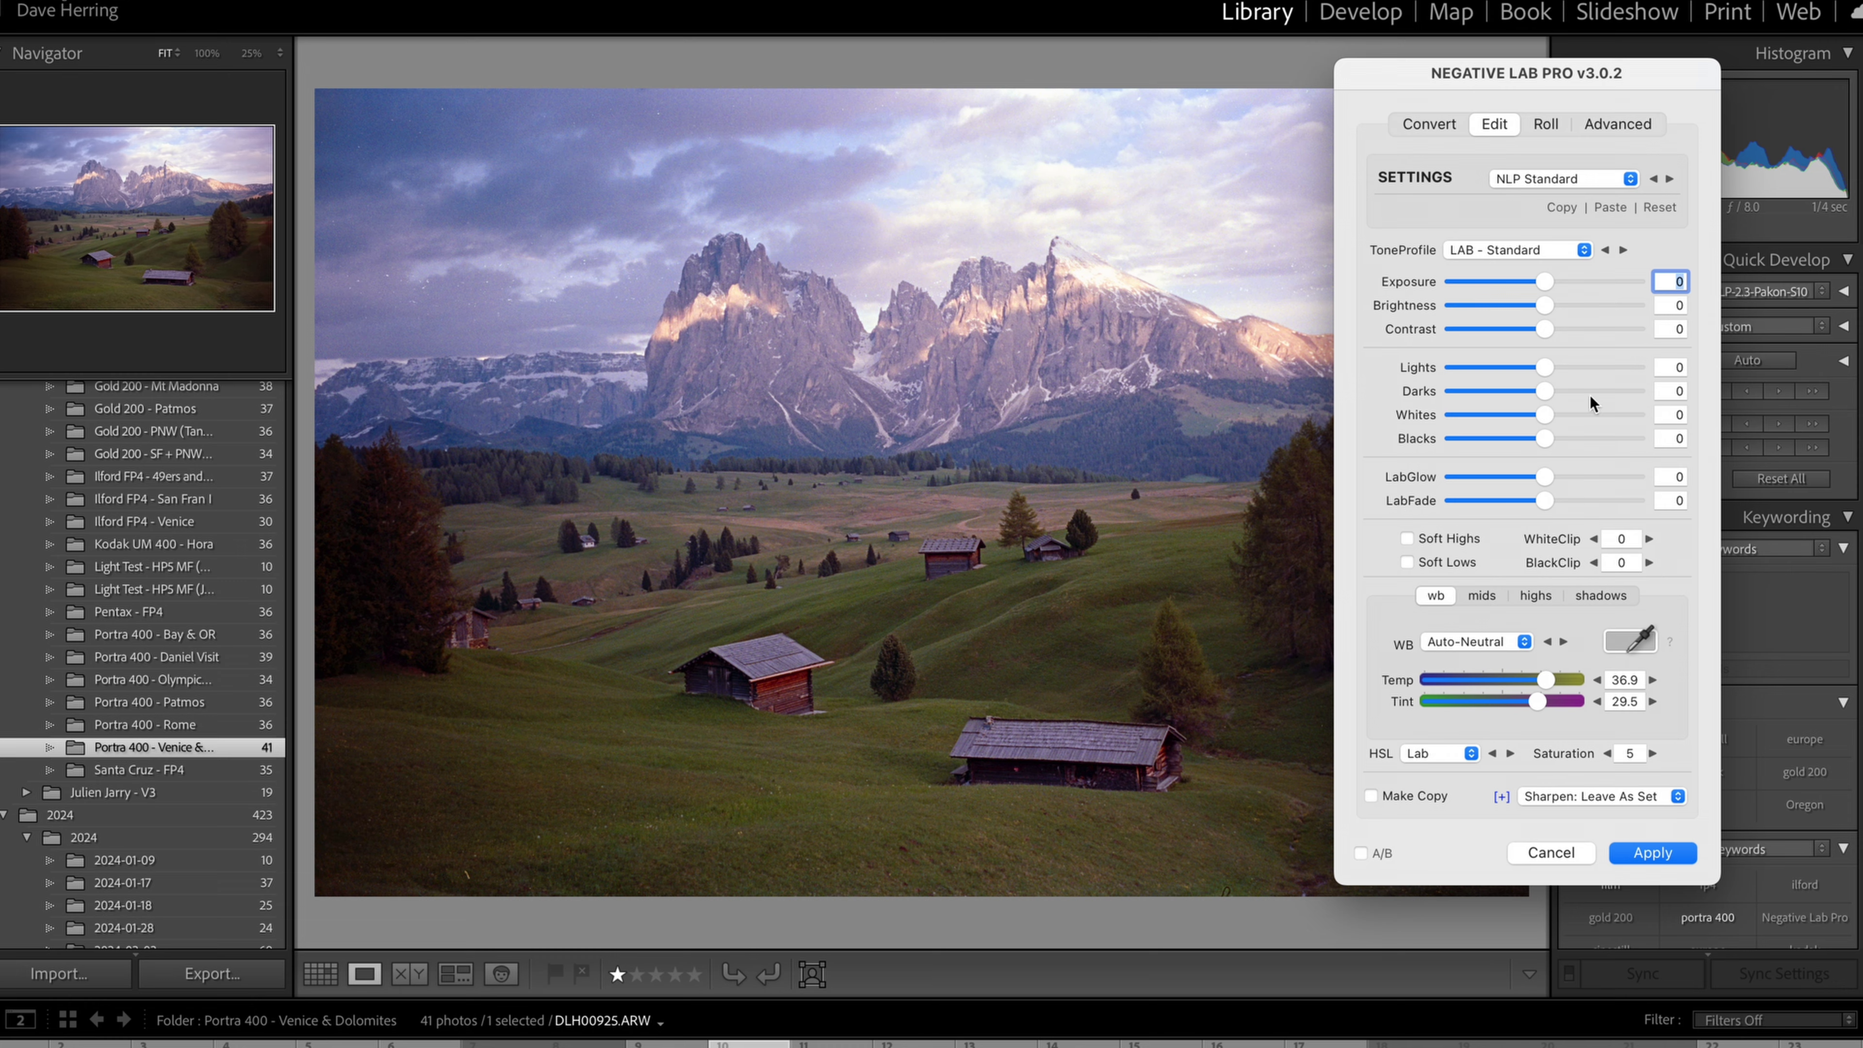
left_click_drag(1581, 86, 1324, 209)
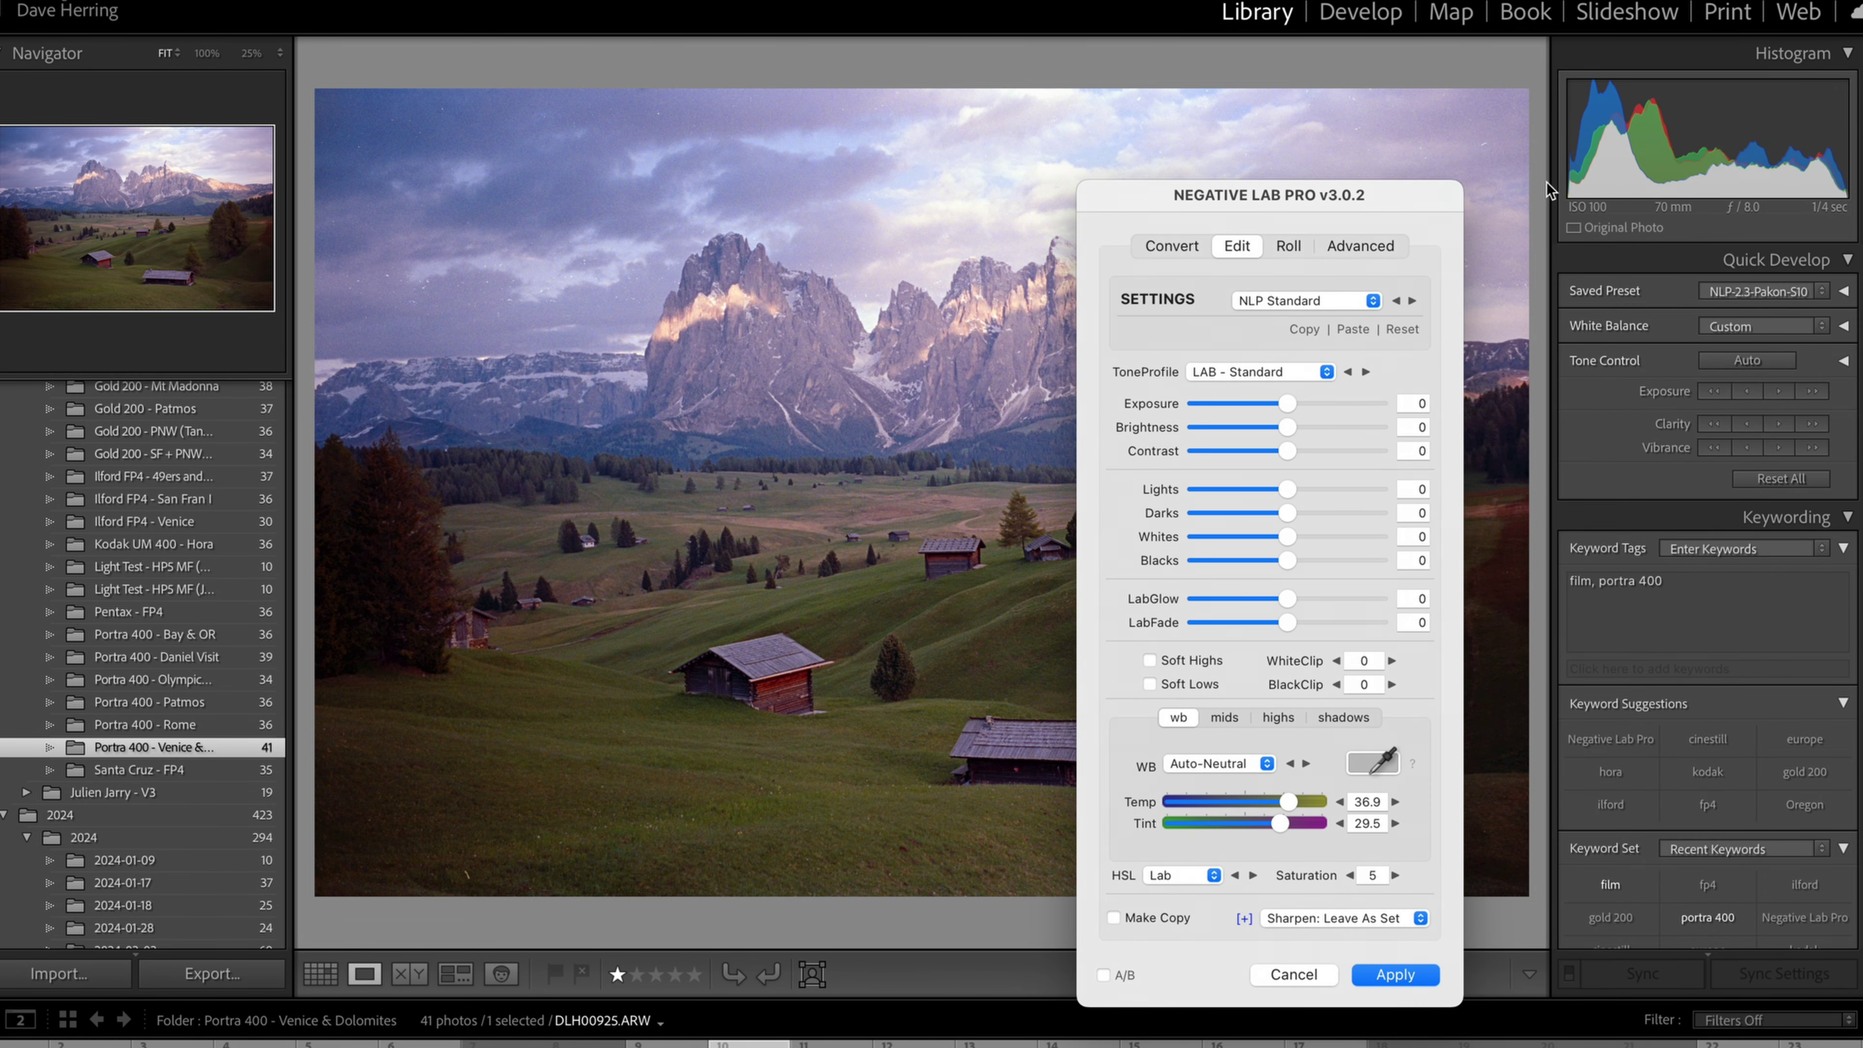
left_click_drag(1366, 199, 1601, 108)
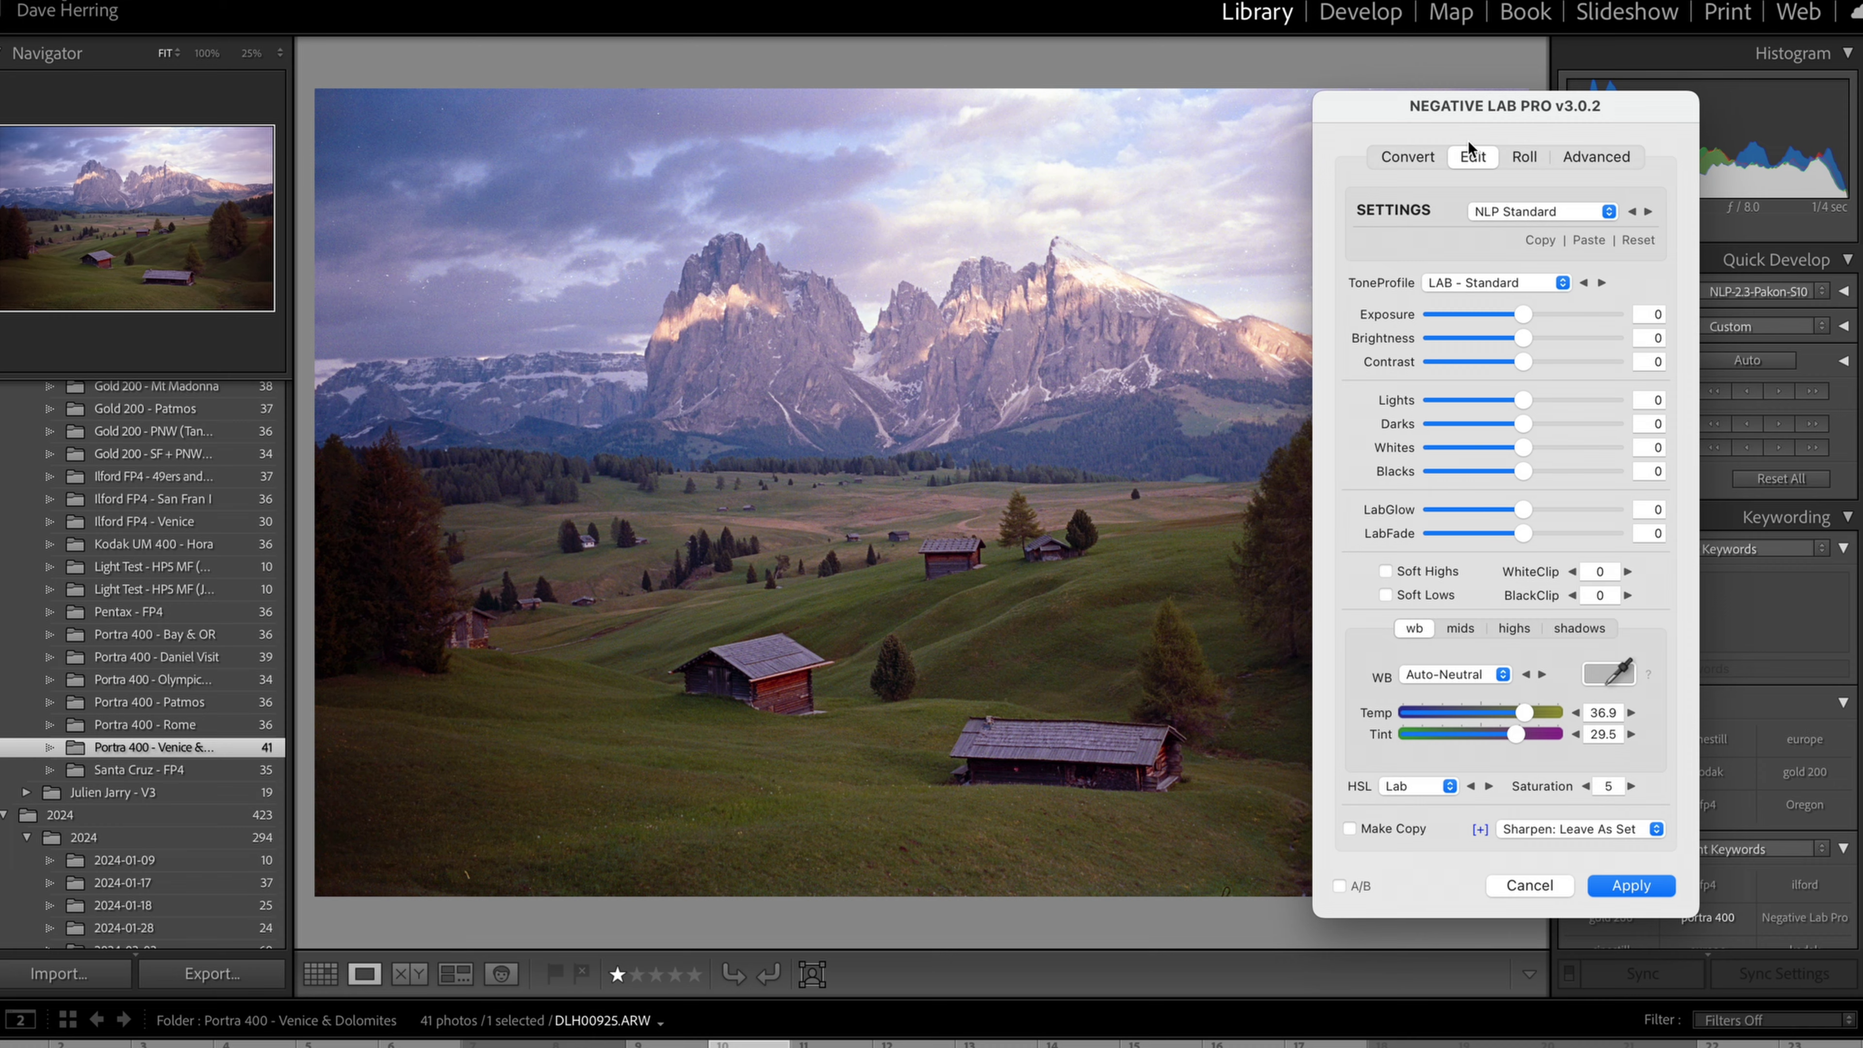
Paste the copied edit settings with the LAB - Soft tone profile onto the mountain photo and set Brightness to 2.
left_click_drag(1526, 103, 1402, 105)
left_click(1416, 204)
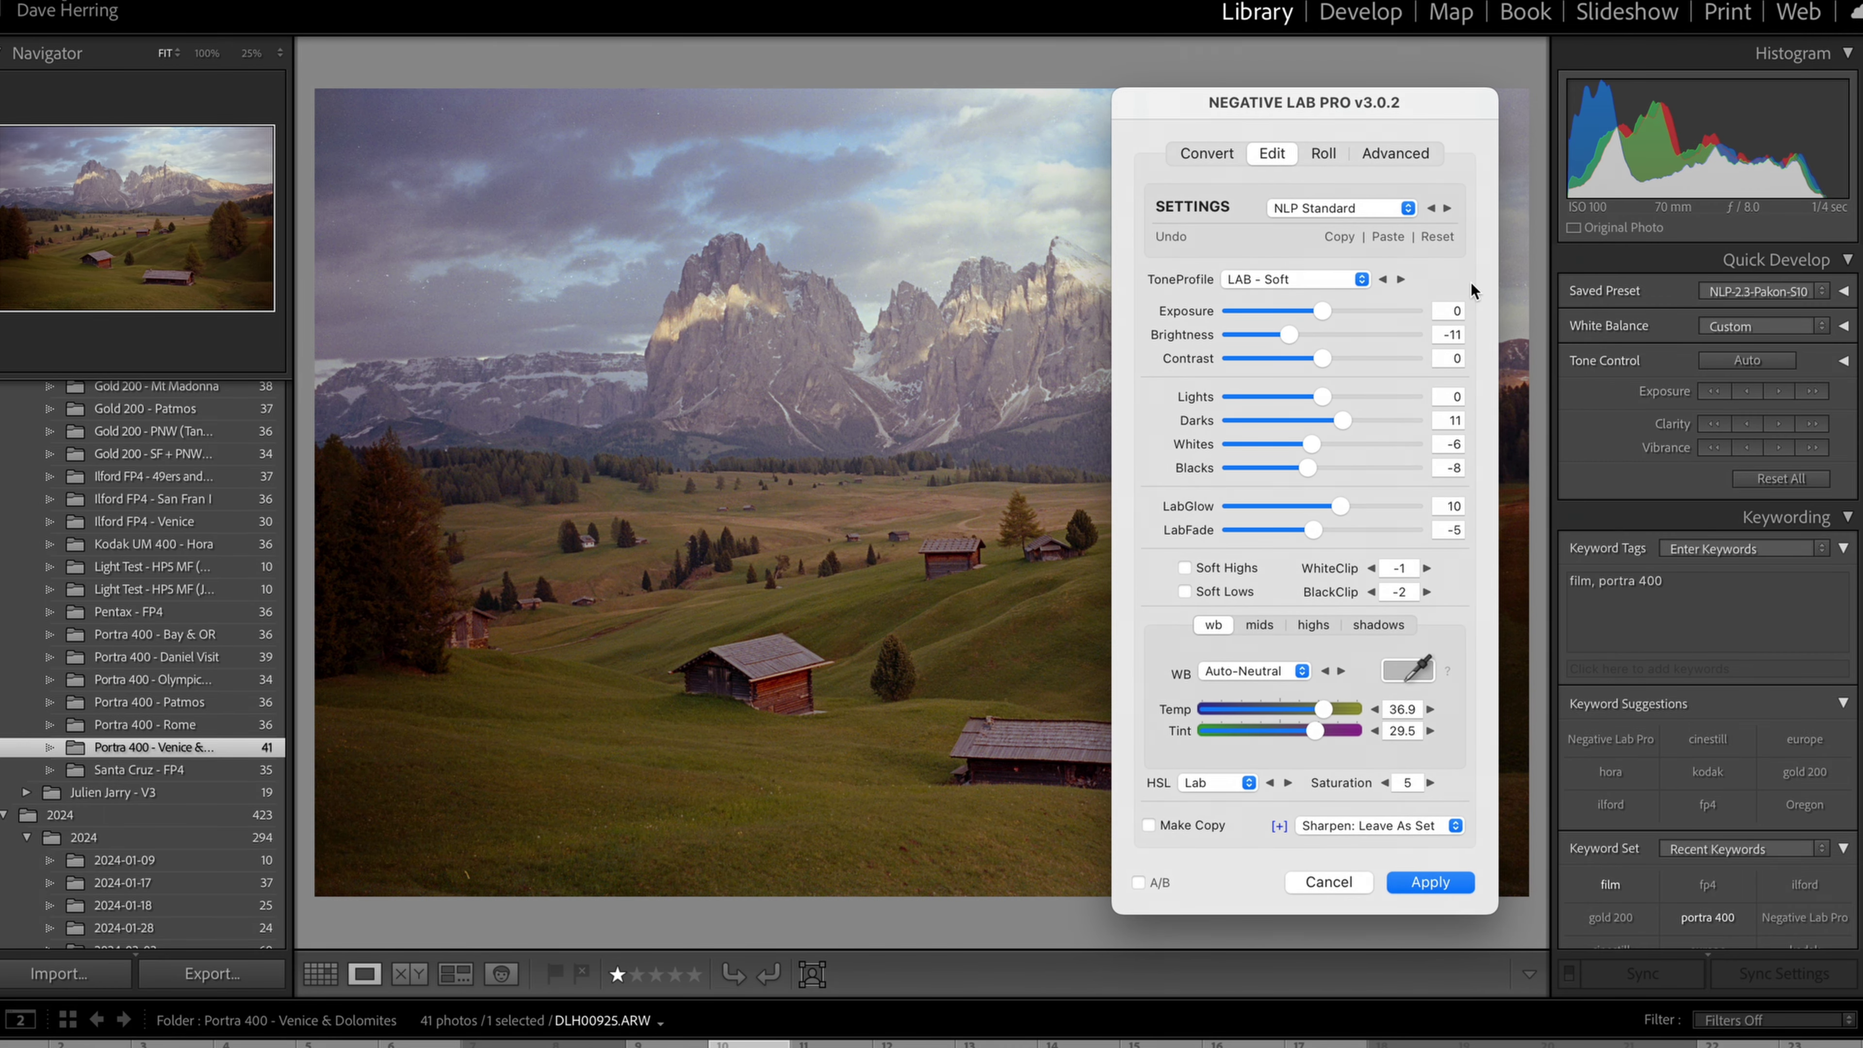
left_click_drag(1284, 340, 1323, 326)
left_click_drag(1300, 115, 1417, 140)
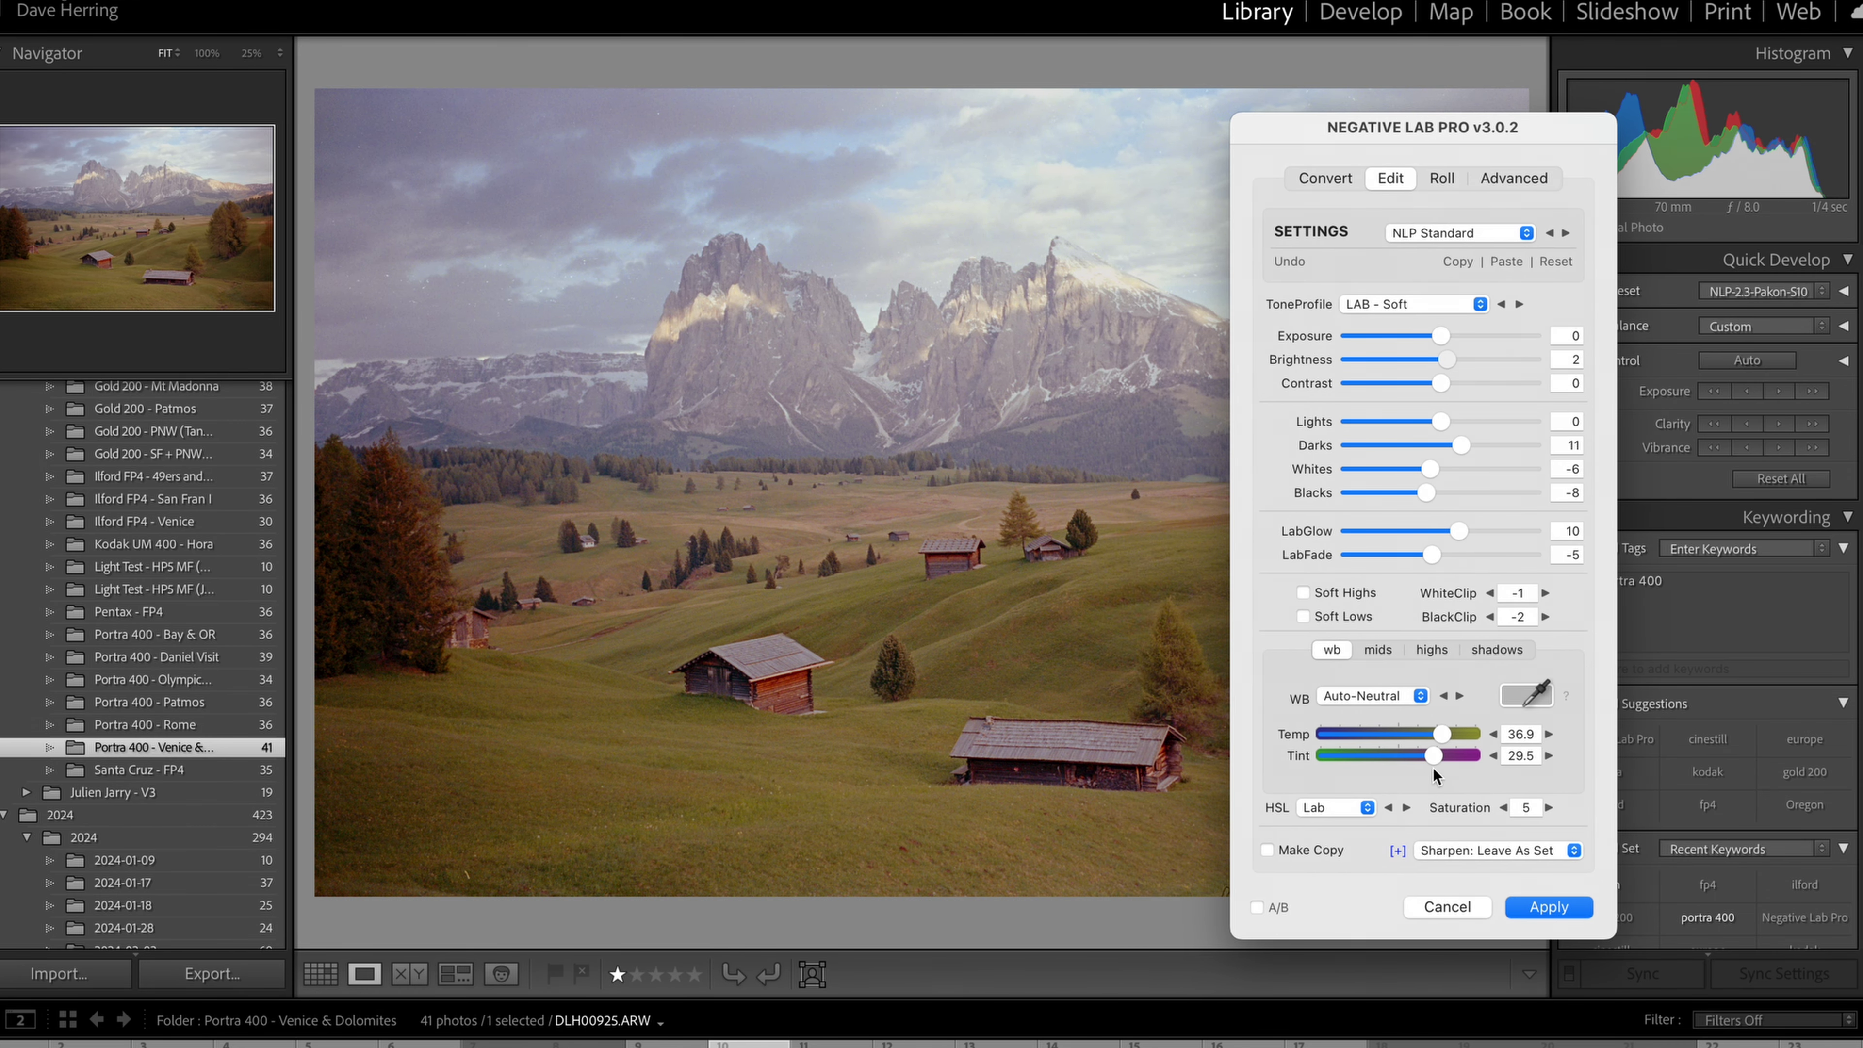
Set the mountain photo's white balance to Tint 23 and Temp 37.
left_click_drag(1434, 758, 1425, 760)
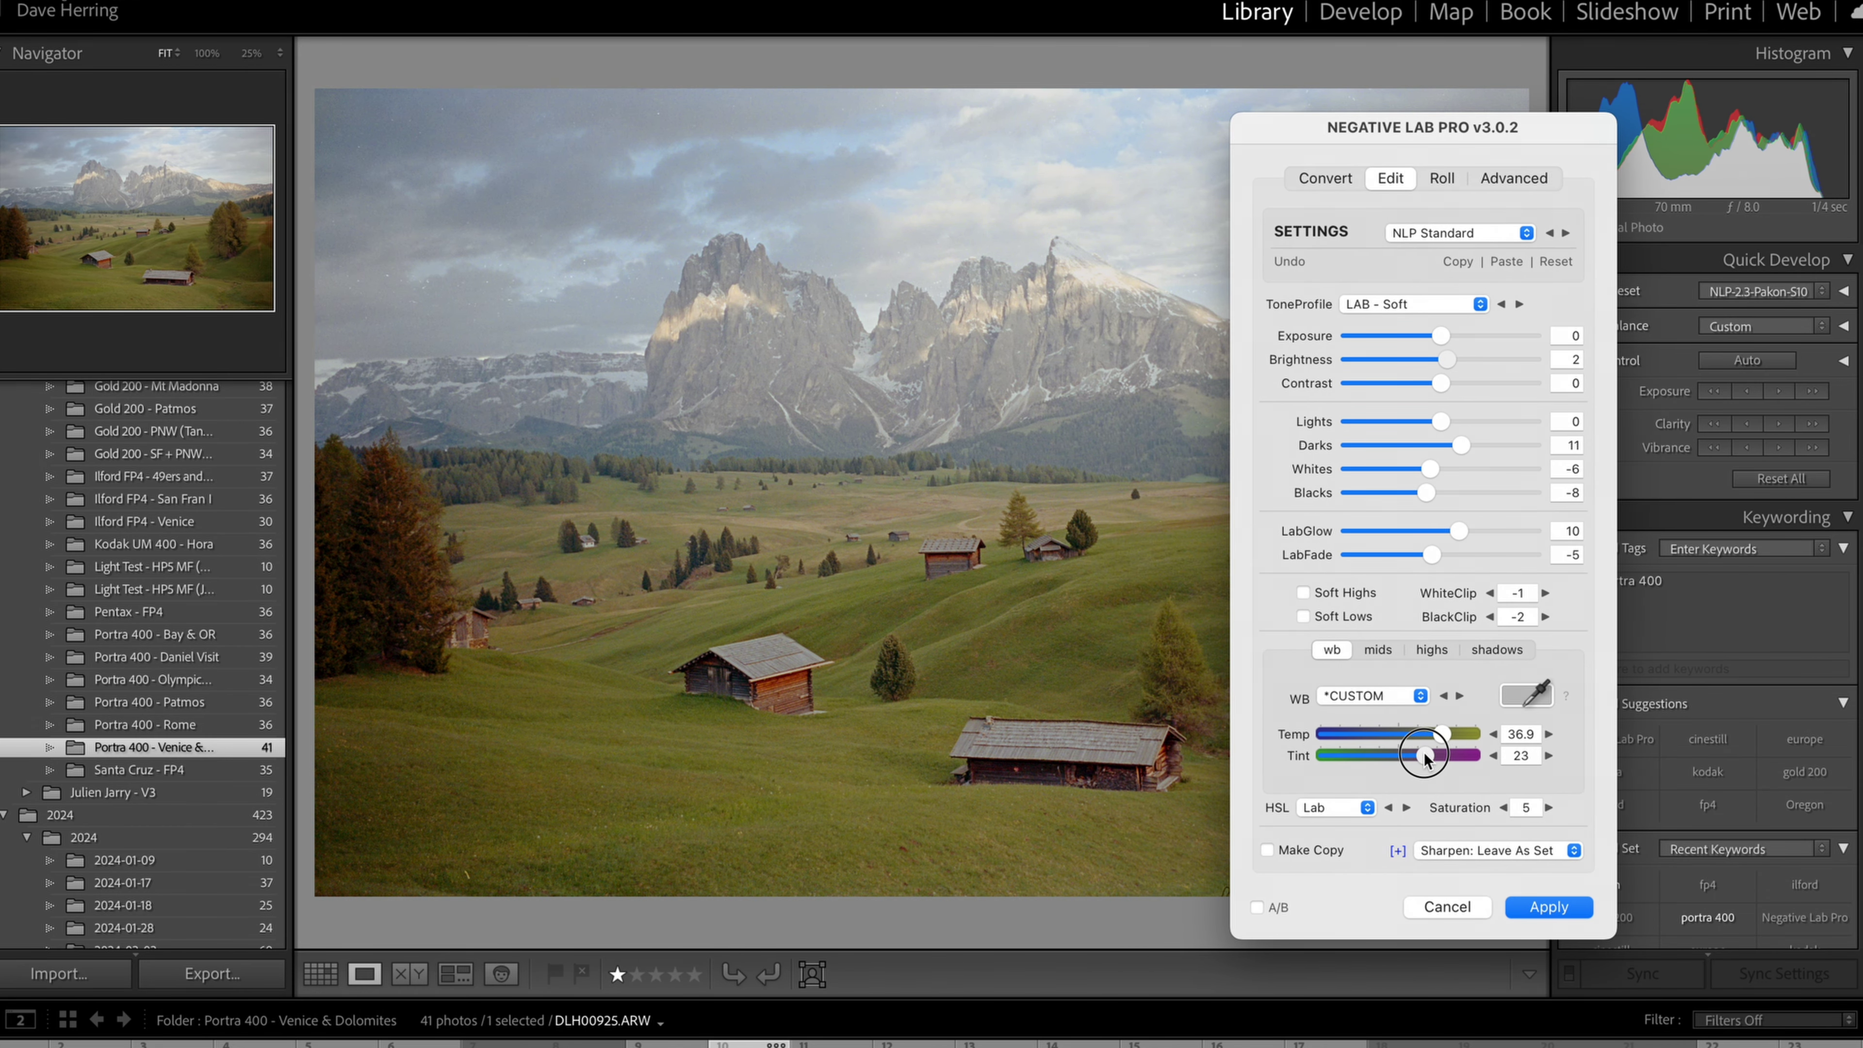
left_click_drag(1423, 759, 1425, 759)
left_click_drag(1443, 734, 1443, 738)
Set the mountain photo's Brightness to 0 and apply the Negative Lab Pro edit.
mouse_move(1476, 111)
left_mouse_down()
mouse_move(1638, 155)
mouse_move(1542, 76)
mouse_move(1480, 55)
mouse_move(1476, 103)
left_mouse_up()
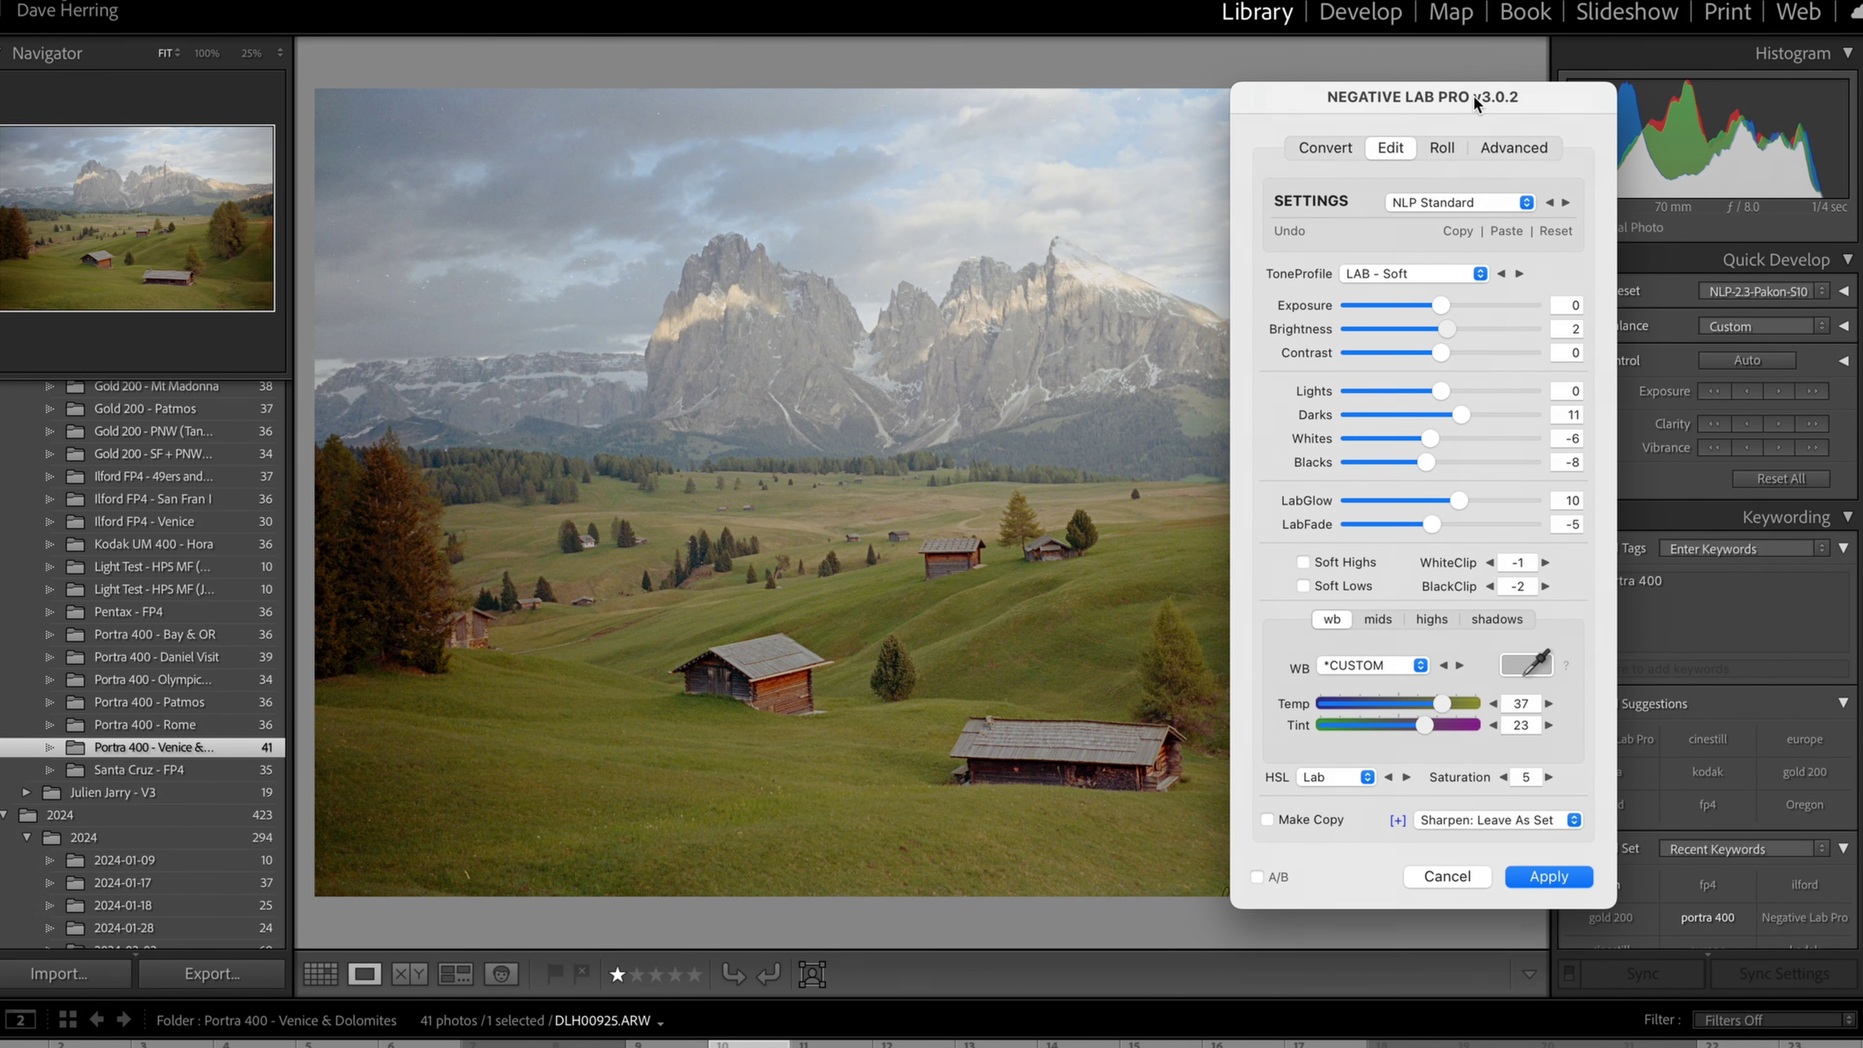
left_click_drag(1449, 334, 1439, 328)
left_click_drag(1518, 99, 1523, 209)
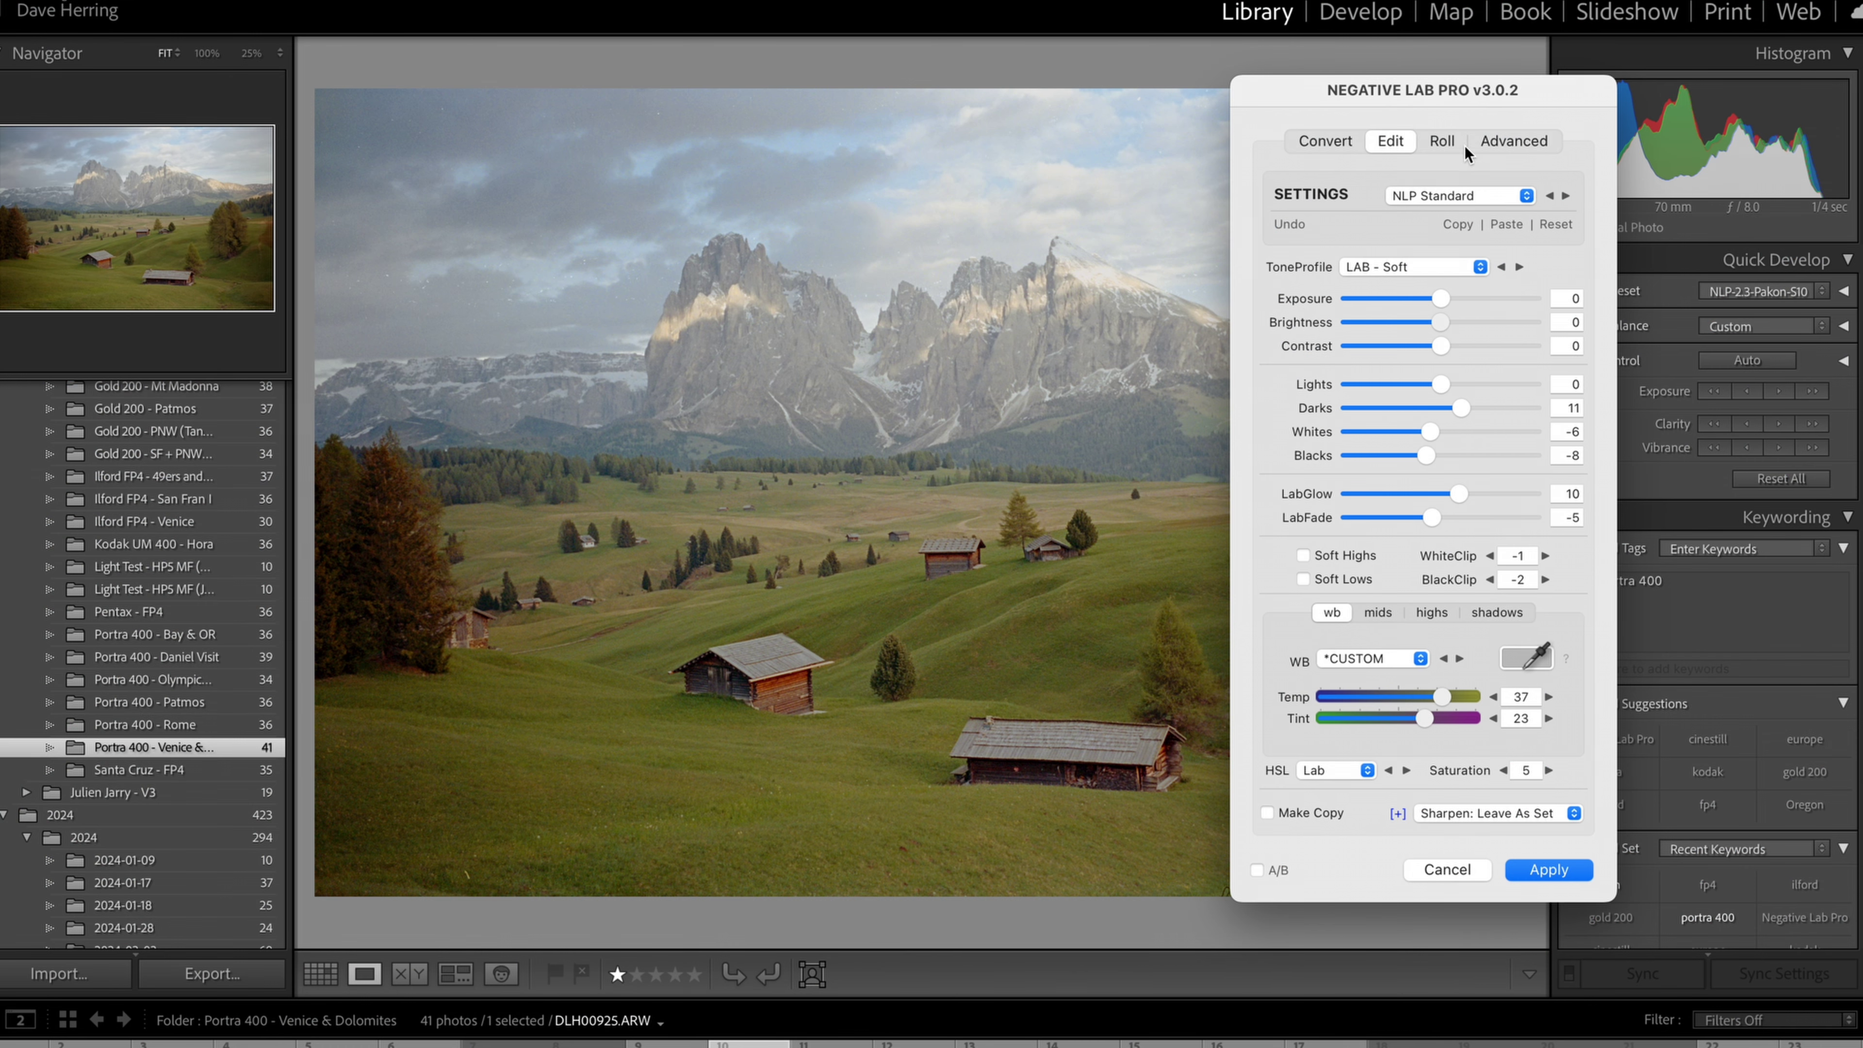
left_click_drag(1435, 92, 1577, 139)
left_click(1721, 894)
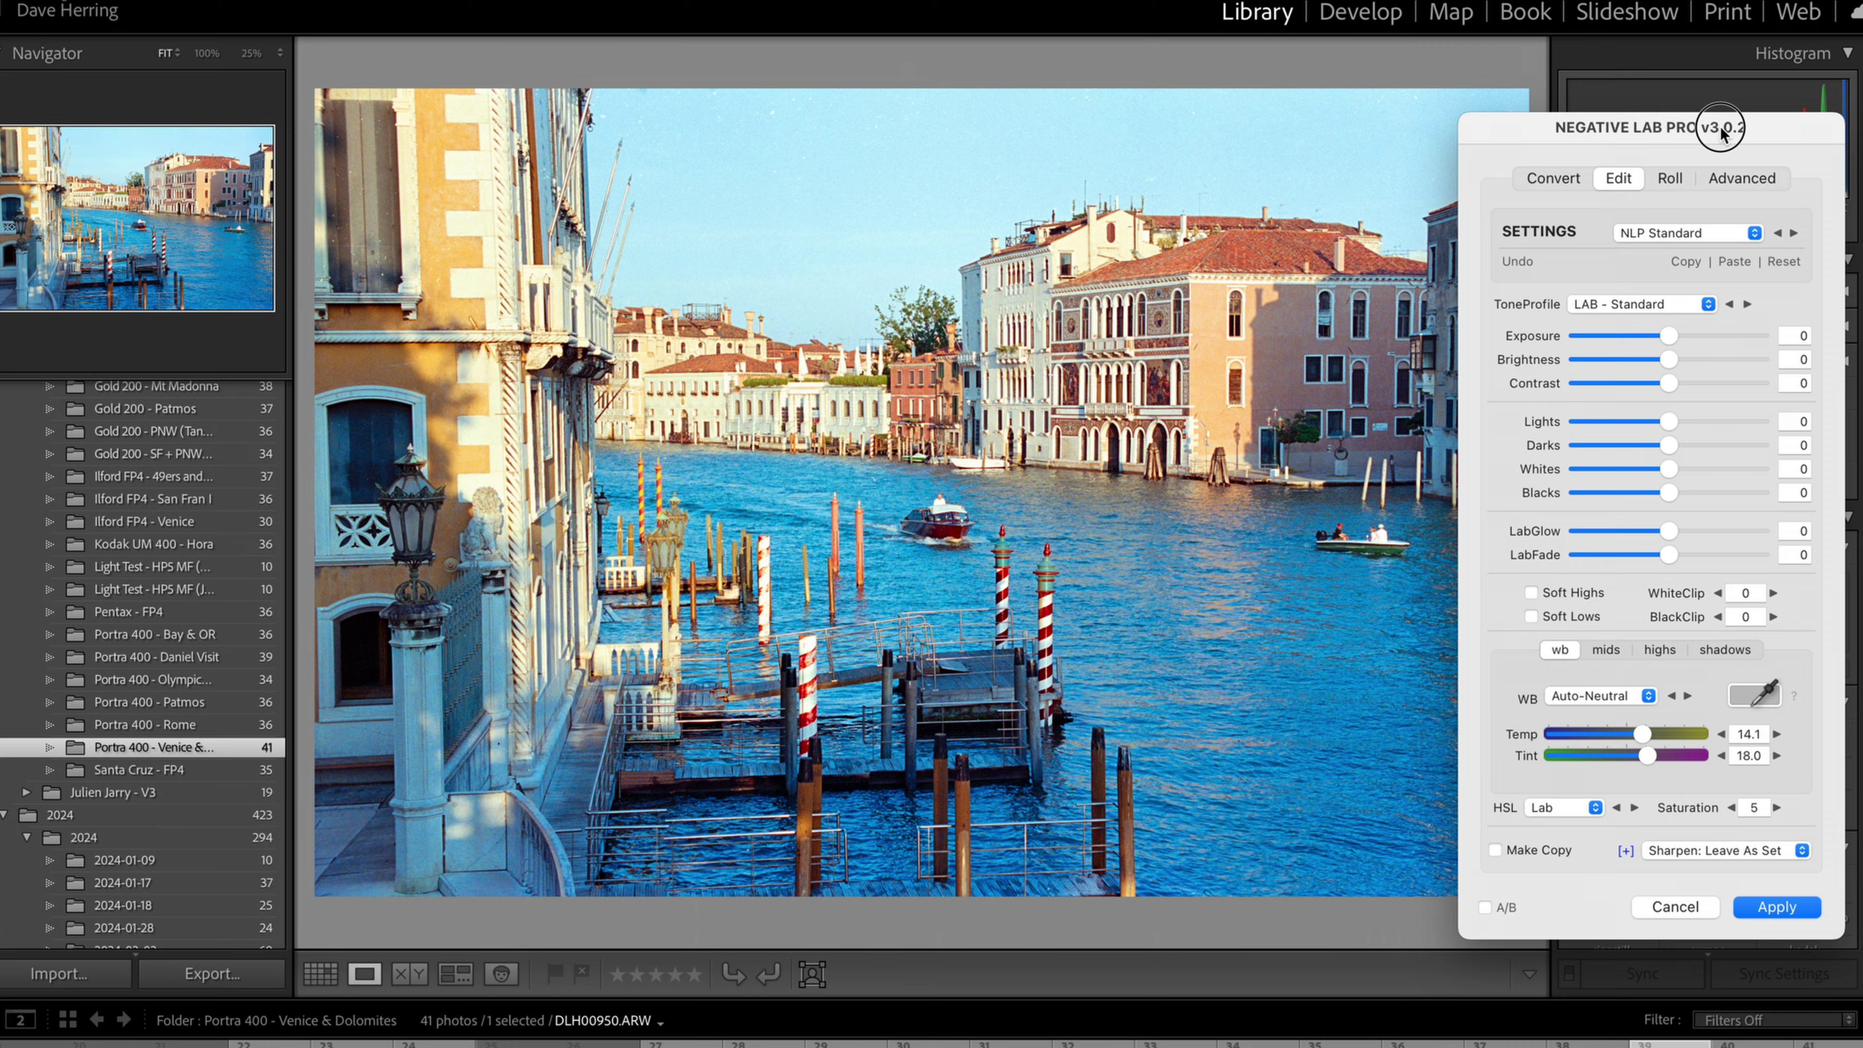
Paste the copied LAB - Soft edit settings onto the Venice canal photo DLH00950.ARW.
left_click_drag(1720, 132, 1410, 143)
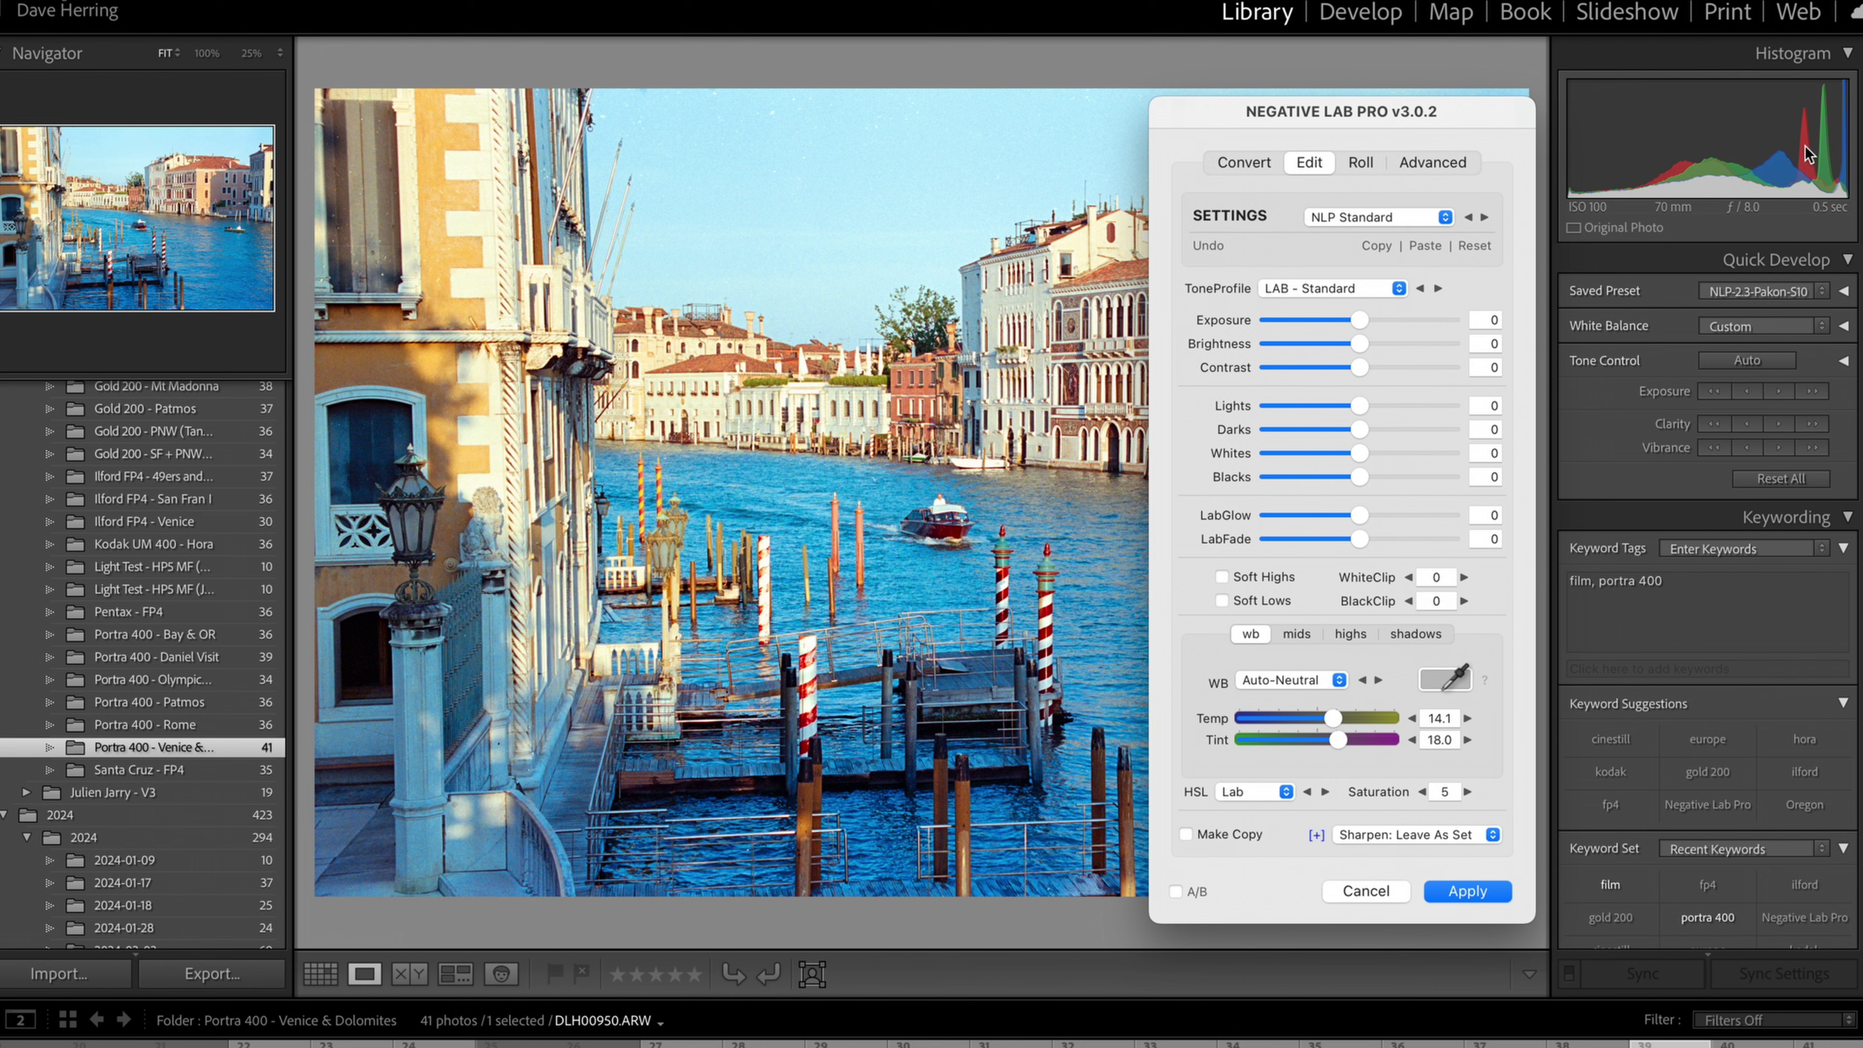
left_click(1427, 245)
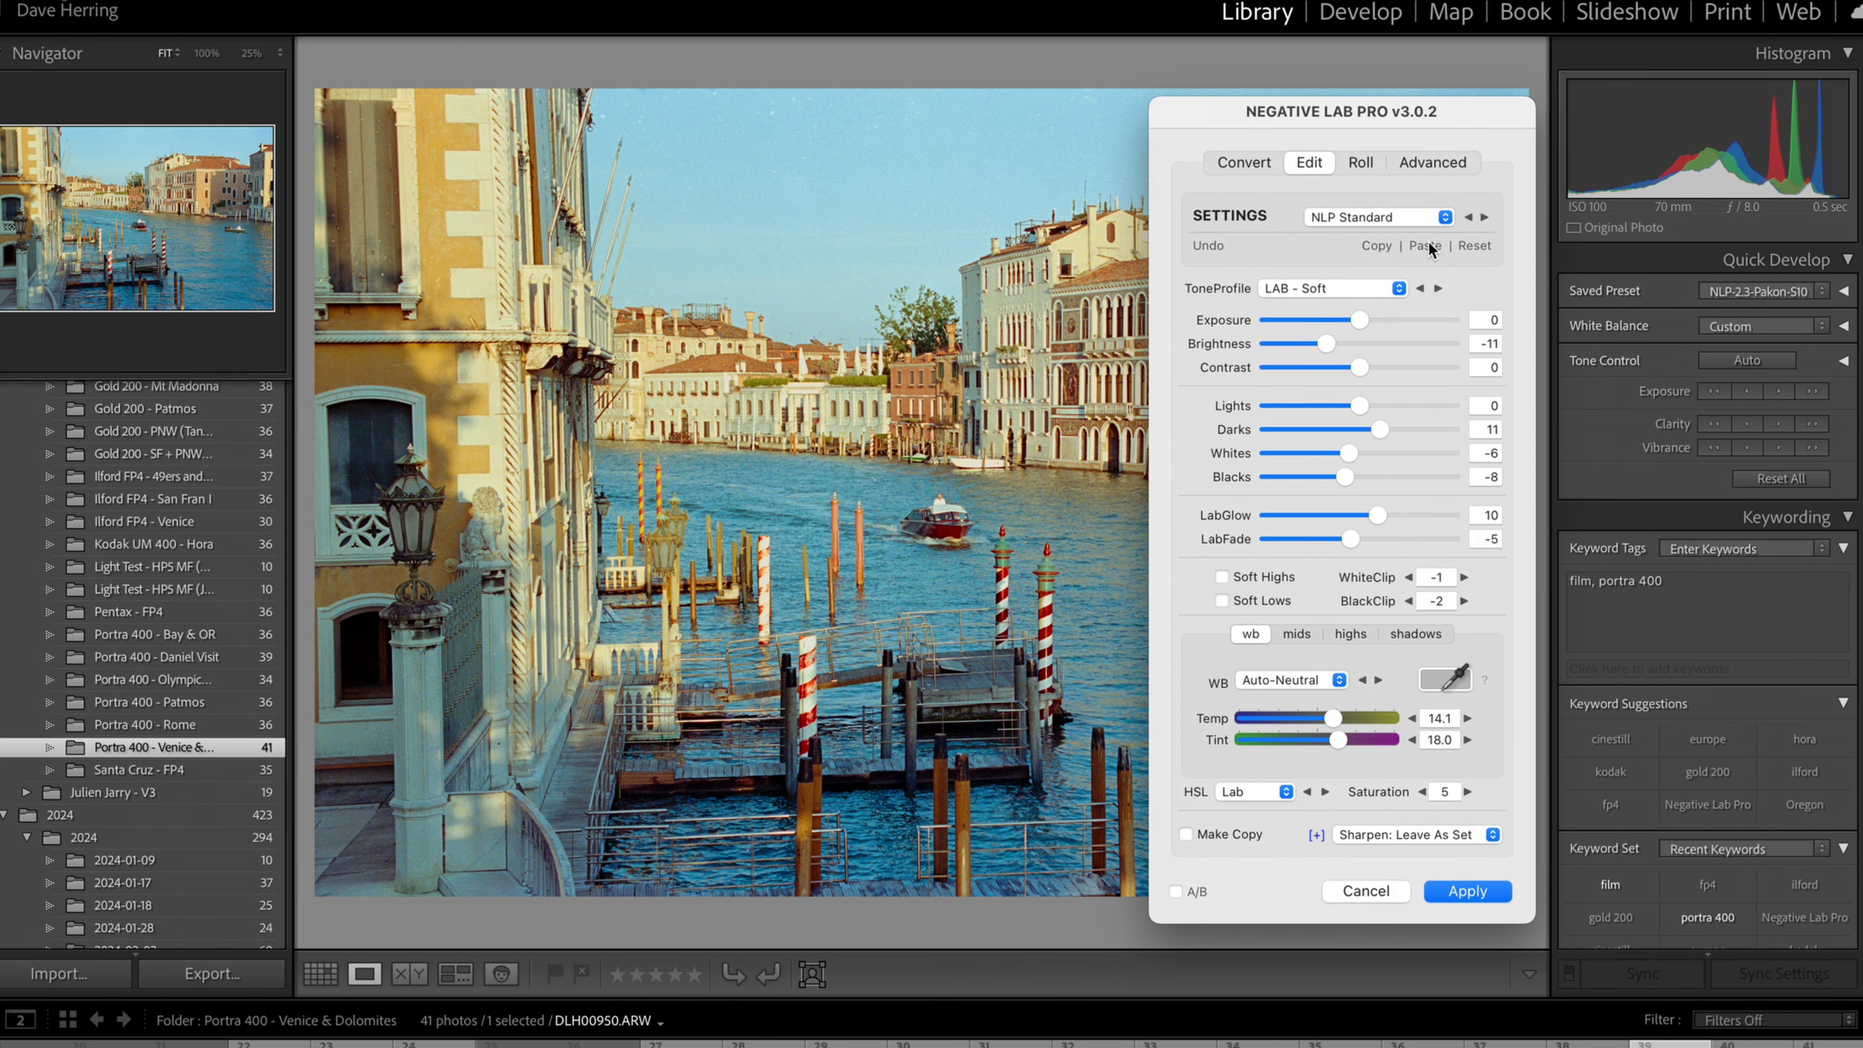
left_click_drag(1421, 131, 1522, 89)
Set the canal photo's white balance to Temp 5 and Tint 22, and its Brightness to -5.
left_click_drag(1435, 696, 1444, 720)
mouse_move(1462, 346)
left_mouse_down()
mouse_move(1369, 348)
mouse_move(1445, 319)
left_mouse_up()
left_click_drag(1463, 122, 1581, 73)
Adjust the canal photo's tones to Contrast -23, Lights 2 and Darks -13.
left_click_drag(1483, 321, 1577, 359)
left_click_drag(1593, 384, 1545, 383)
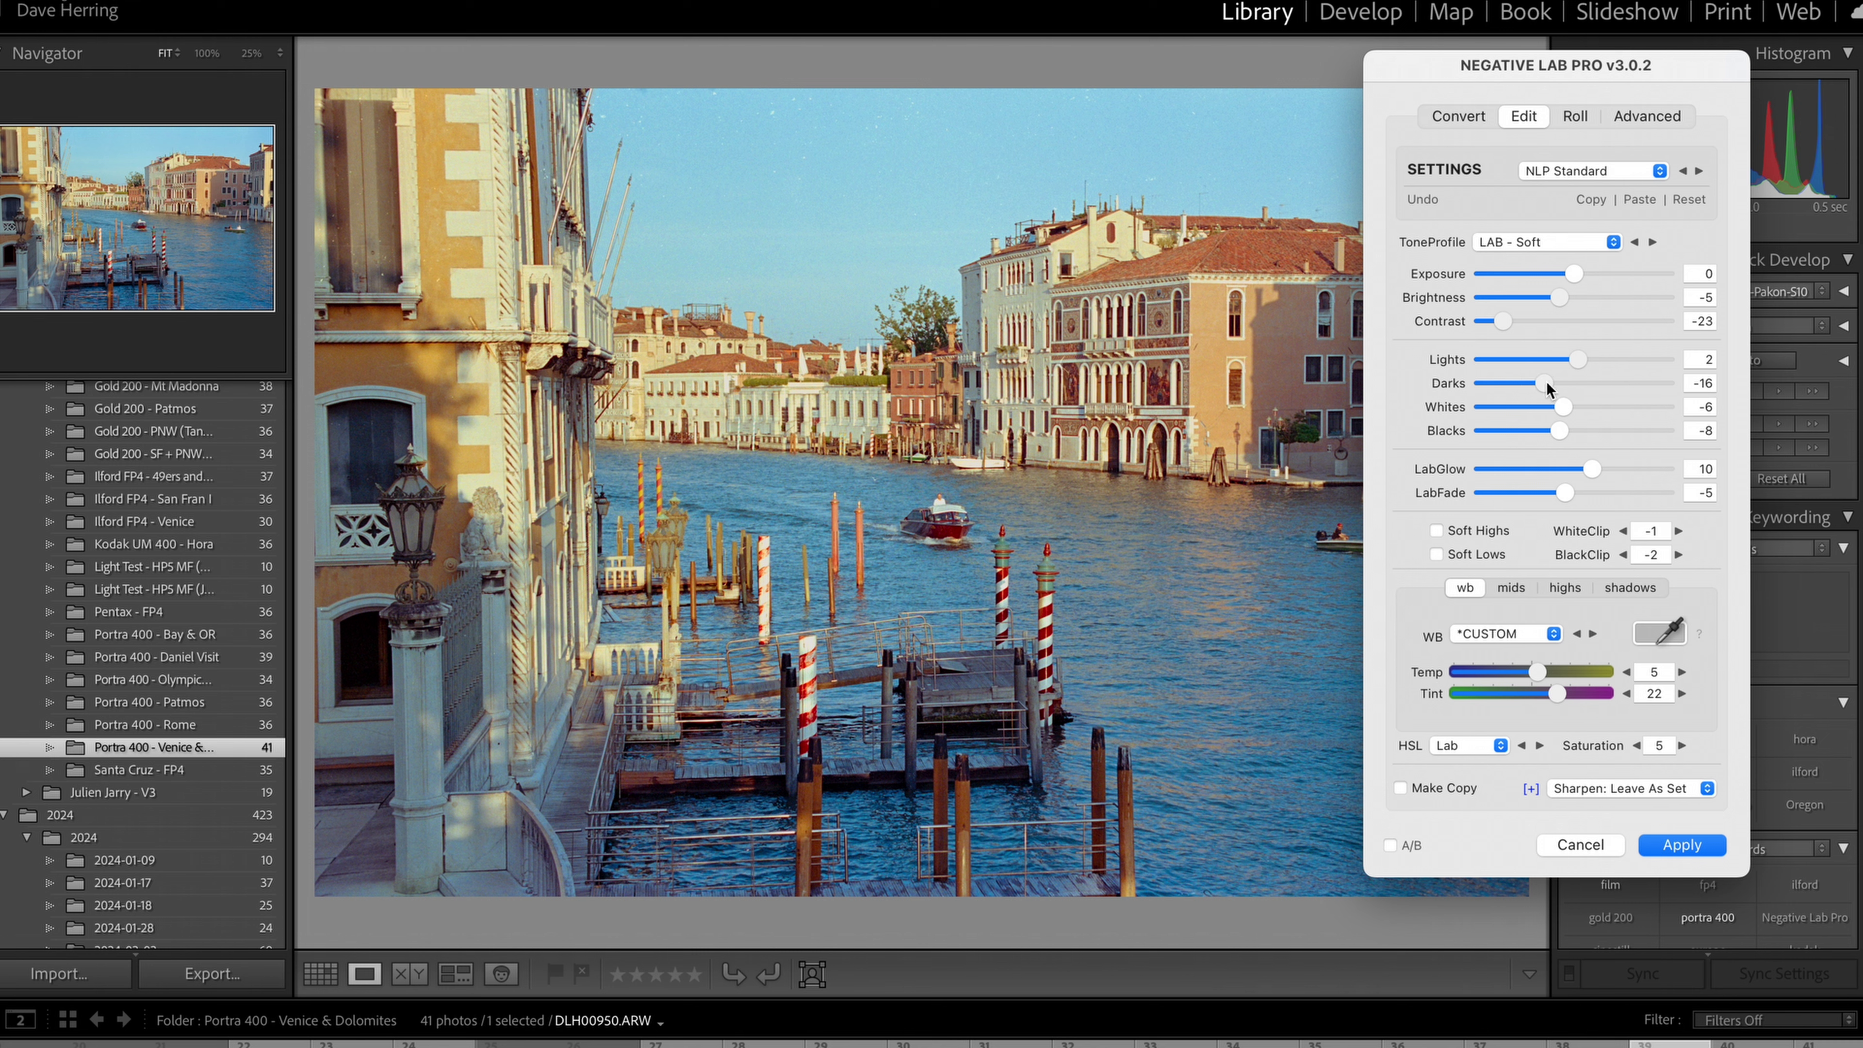
left_click_drag(1546, 382, 1550, 383)
Set the canal photo's Brightness to -2 and apply the edit.
left_click_drag(1559, 299, 1567, 298)
left_click_drag(1608, 50, 1684, 115)
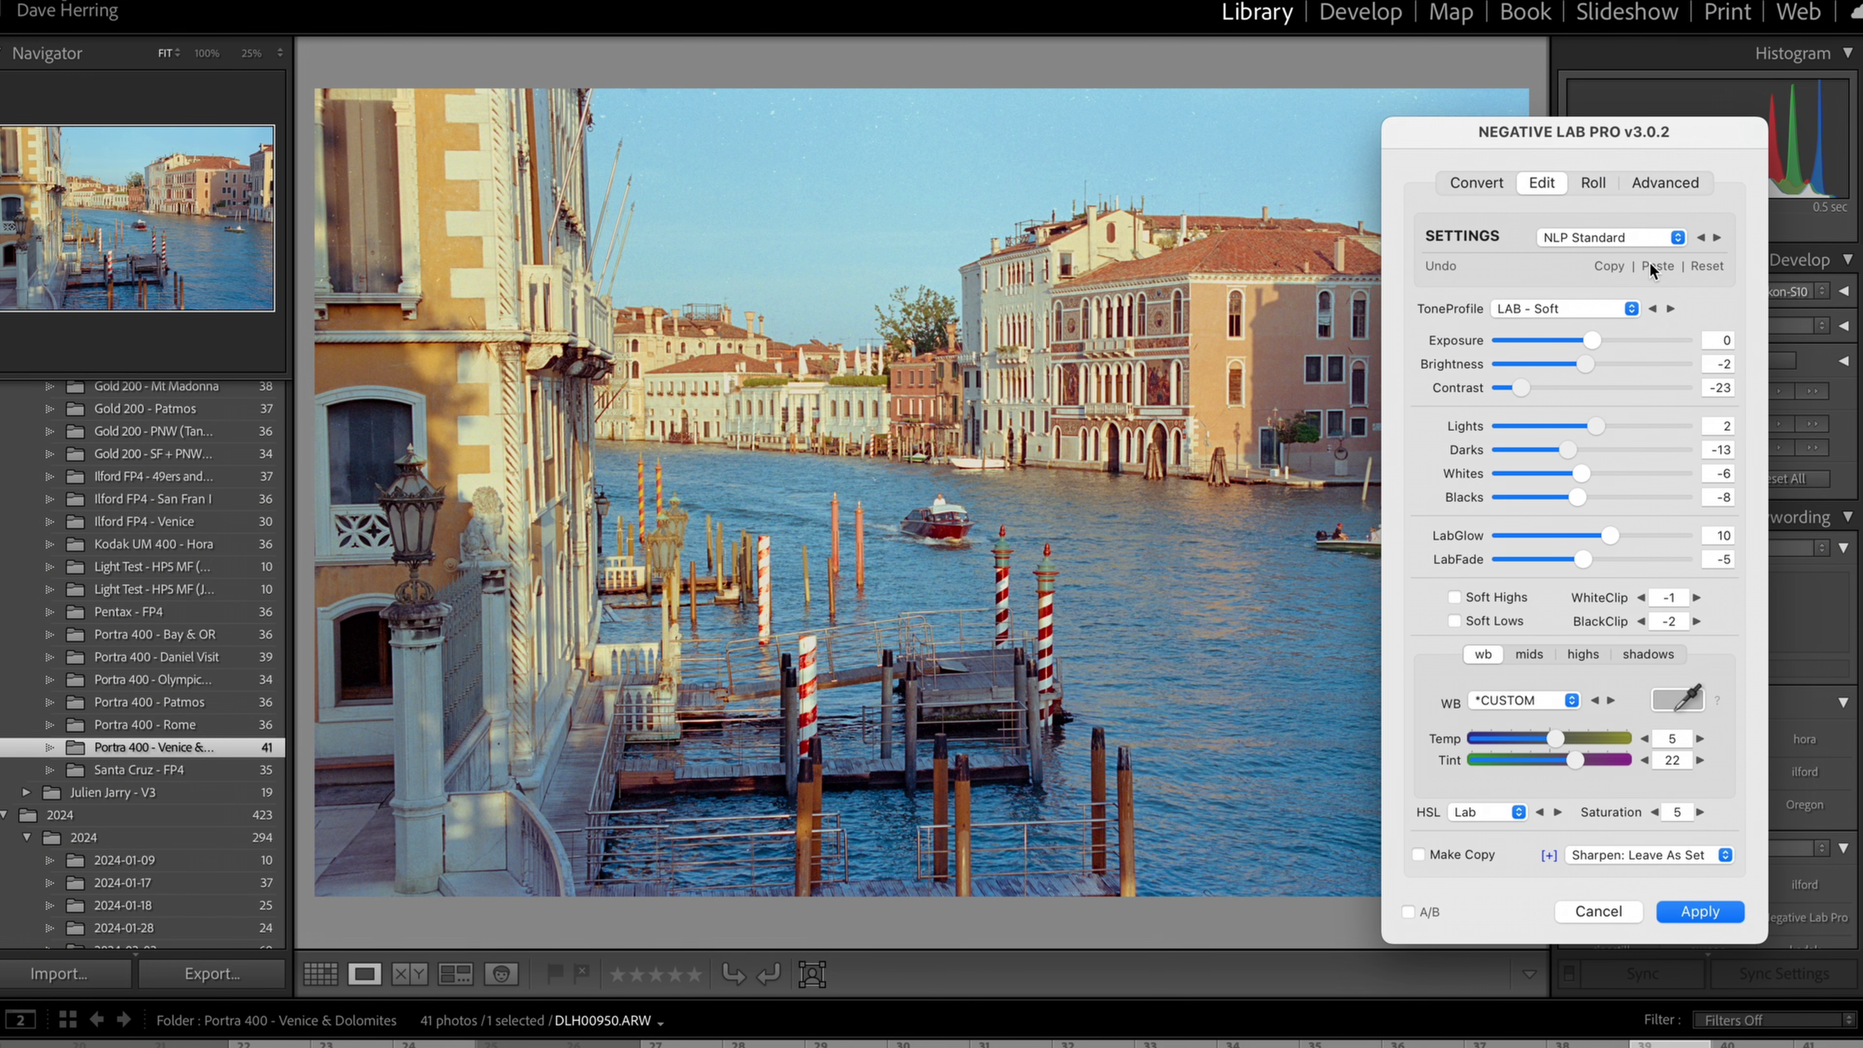
left_click(1710, 911)
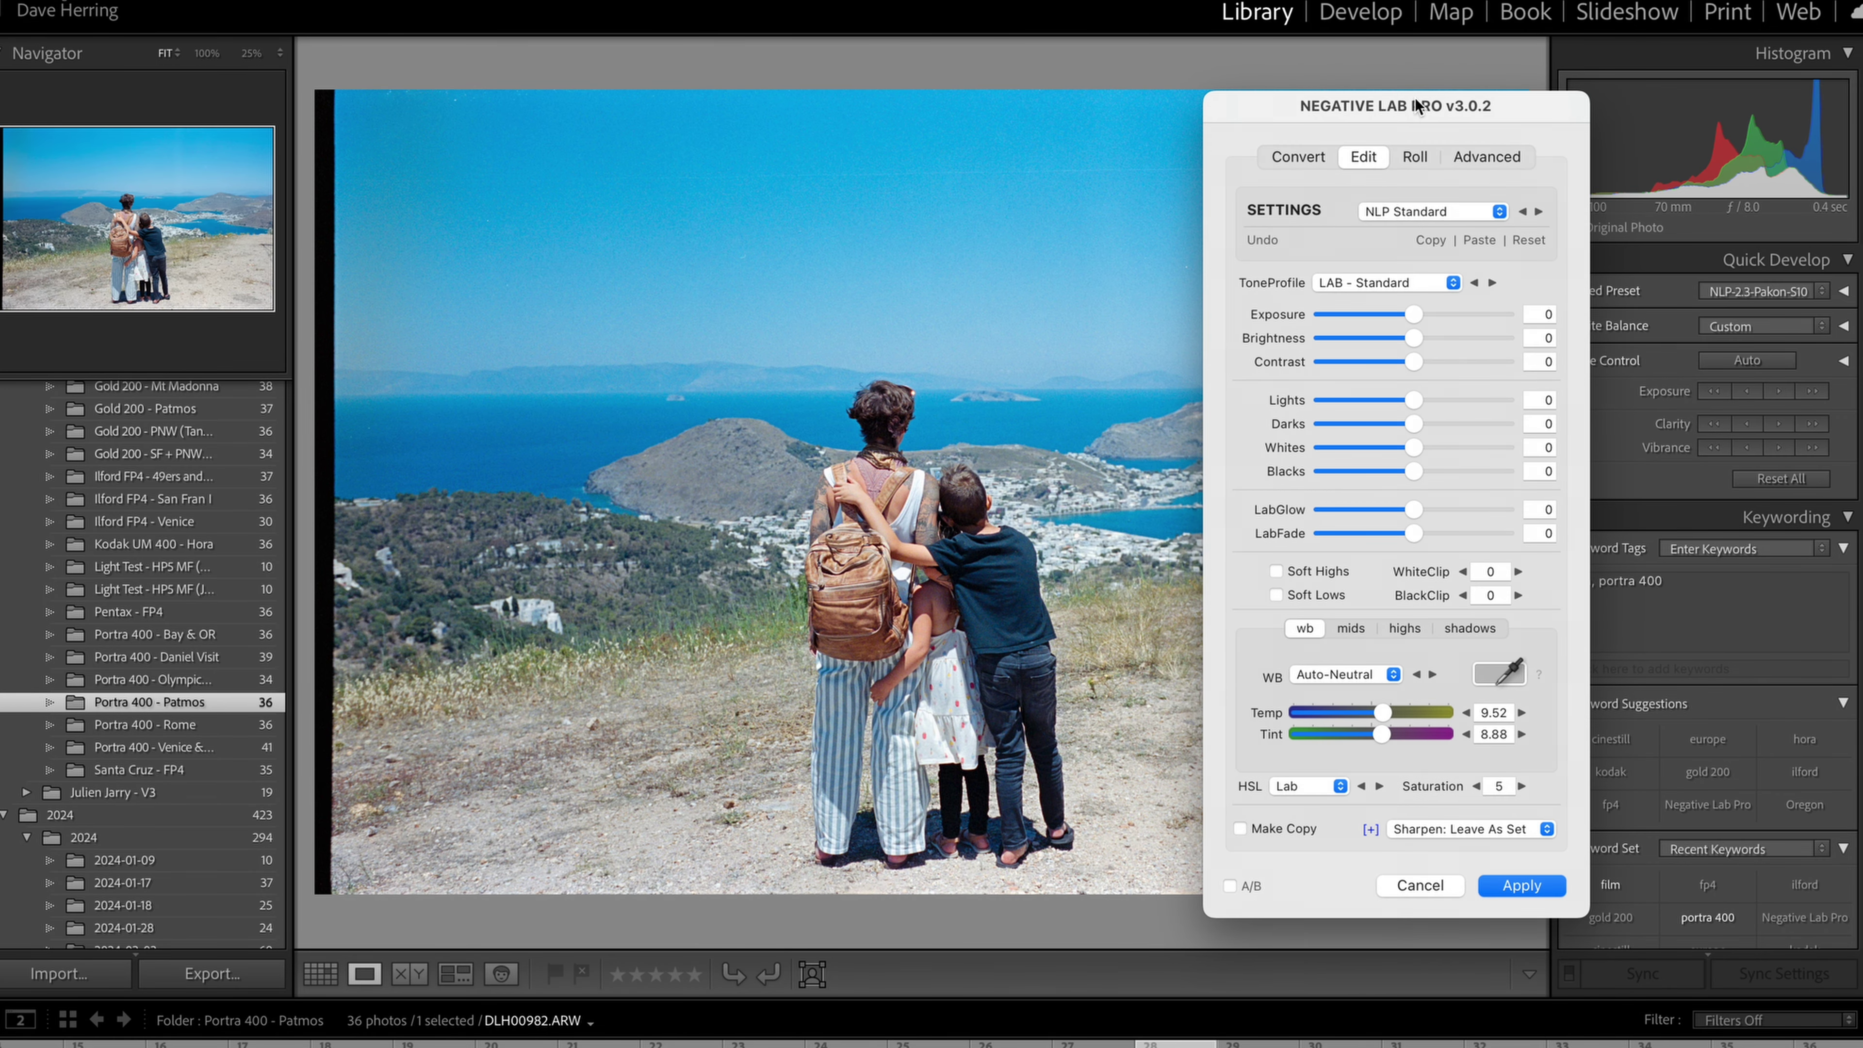
Paste the copied LAB - Soft settings onto the Patmos family photo DLH00982.ARW and set Brightness to -2.
left_click_drag(1460, 111, 1386, 98)
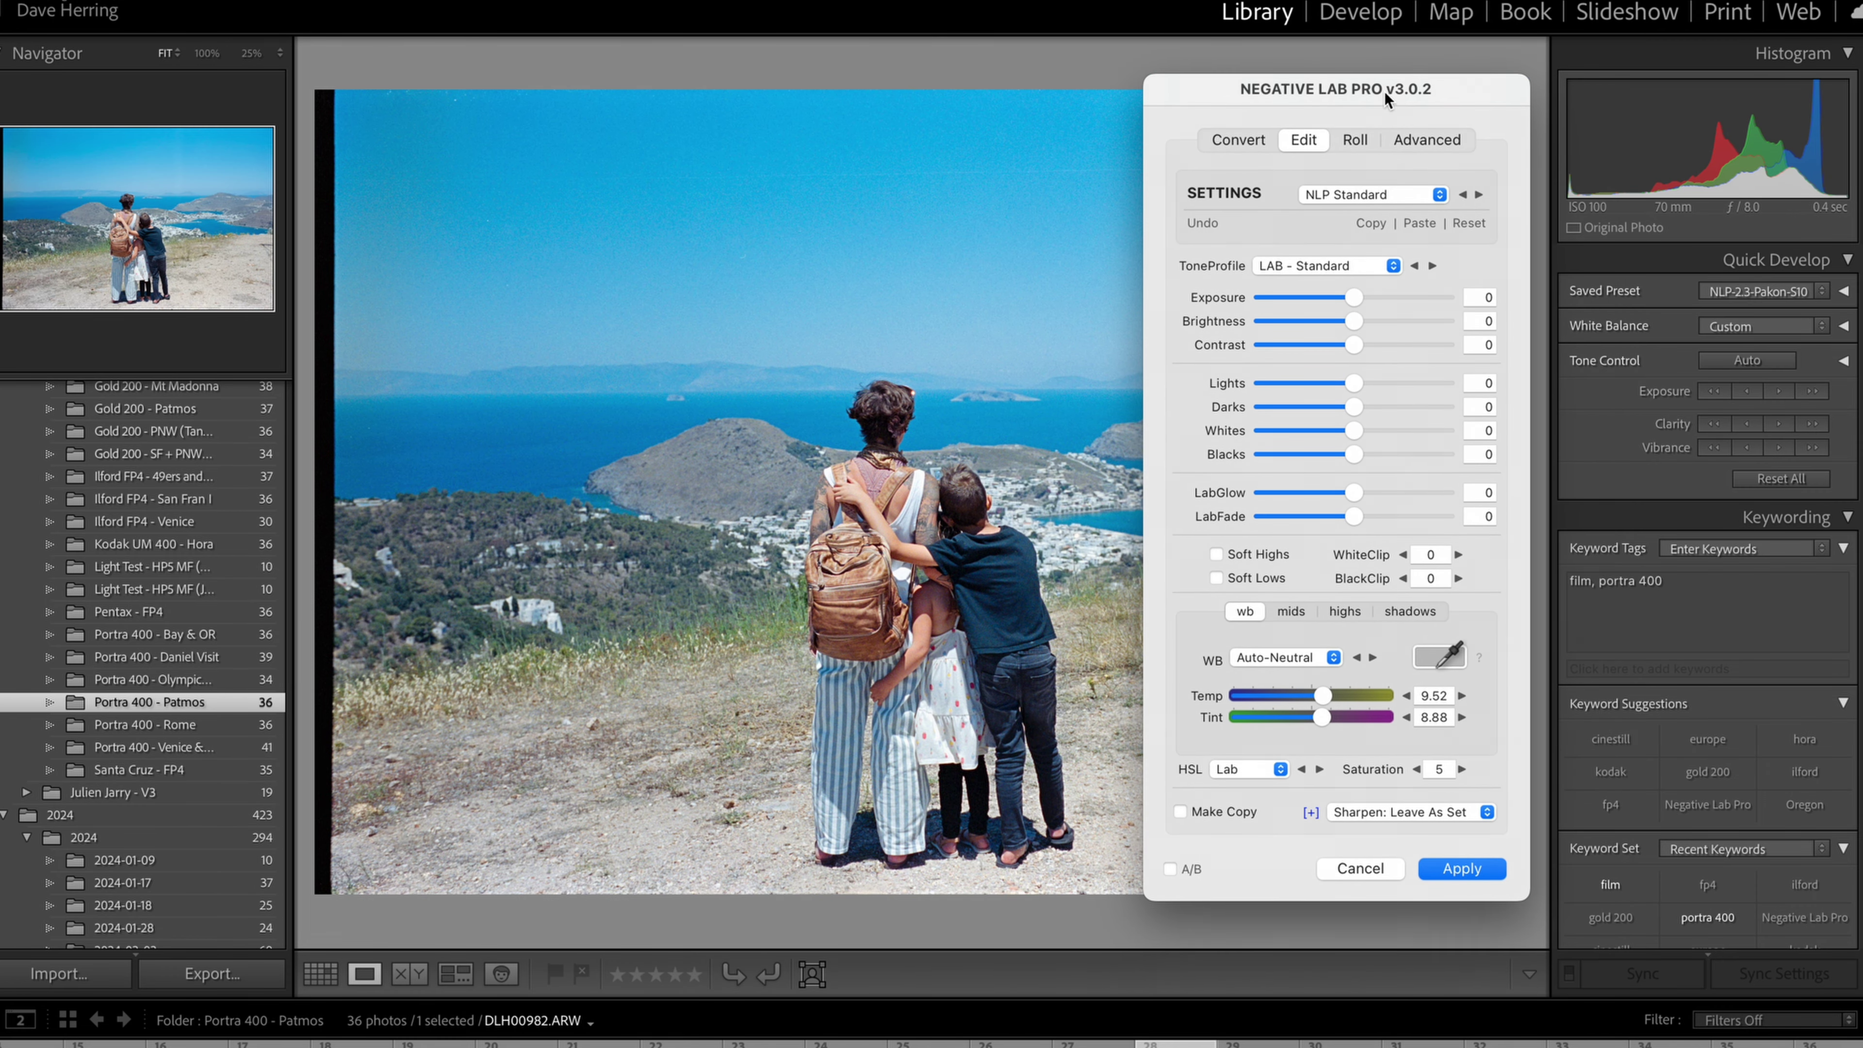
left_click(1420, 224)
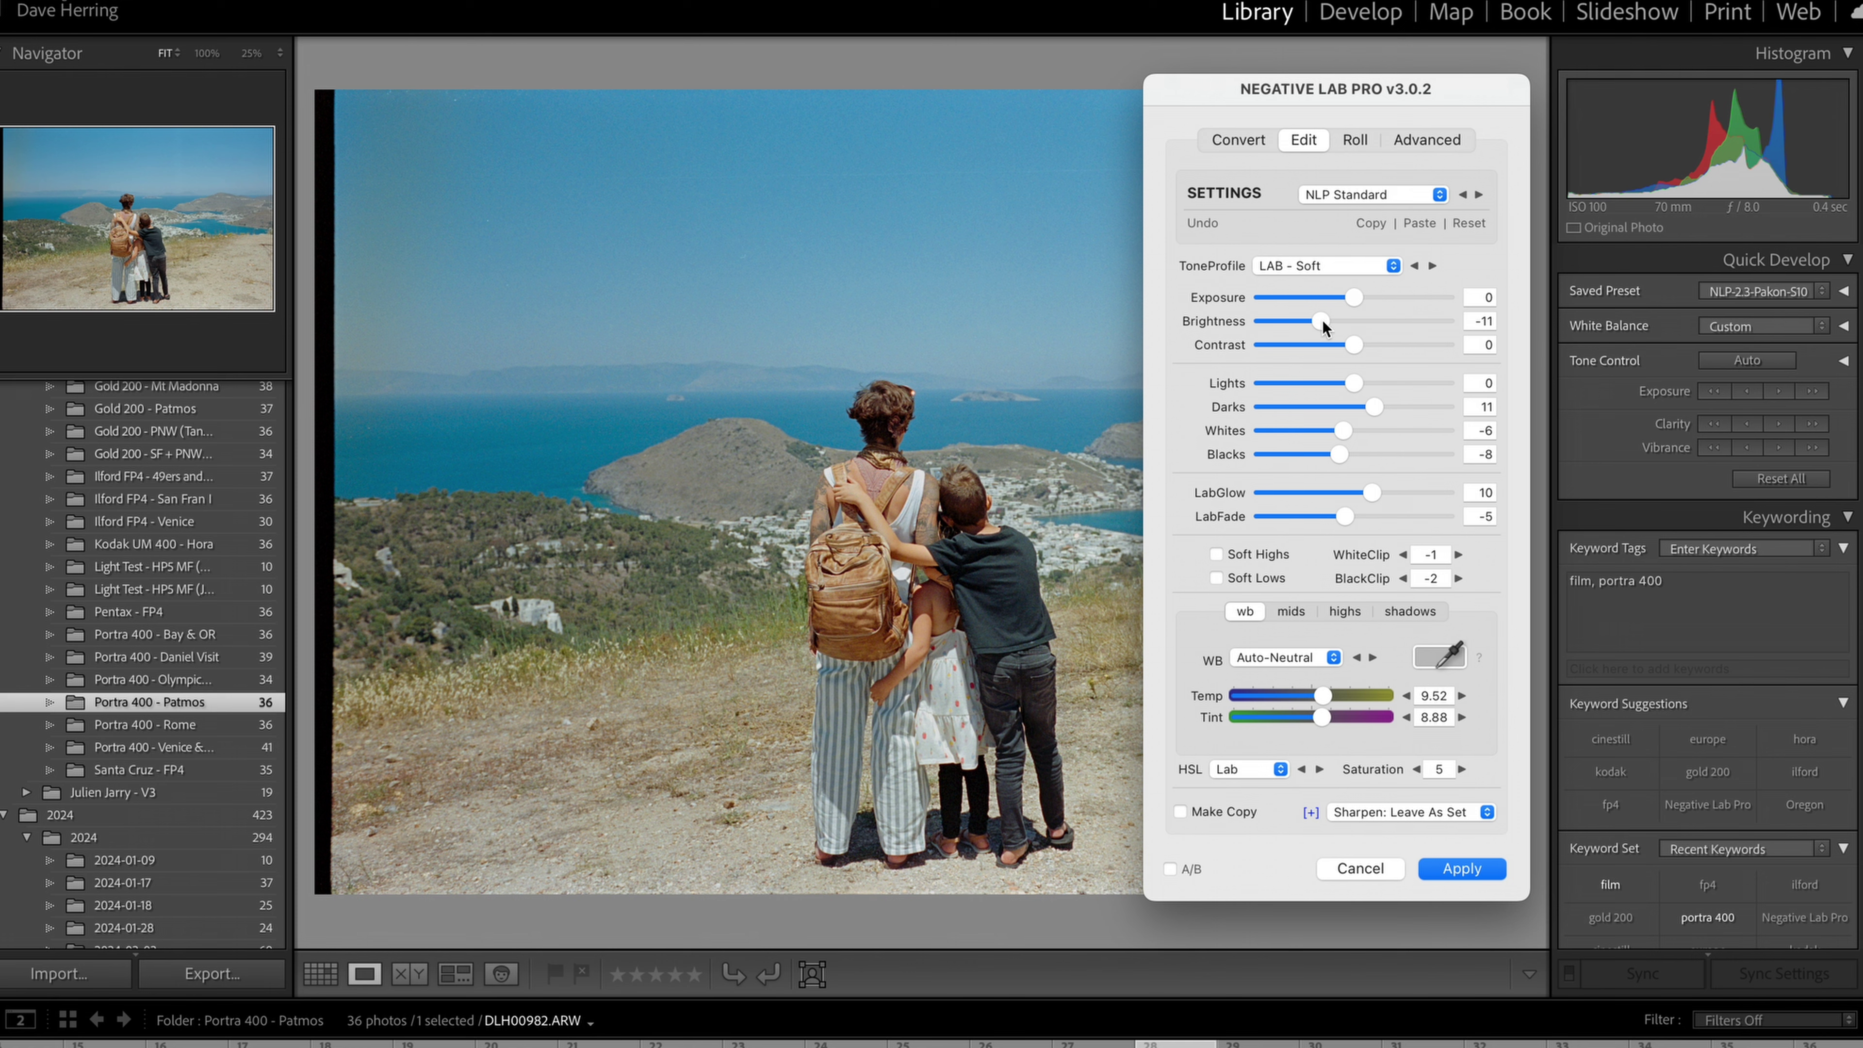
left_click_drag(1320, 324, 1350, 326)
Set the Patmos photo's white balance Temp to 6 and apply the edit.
left_click_drag(1423, 99, 1483, 152)
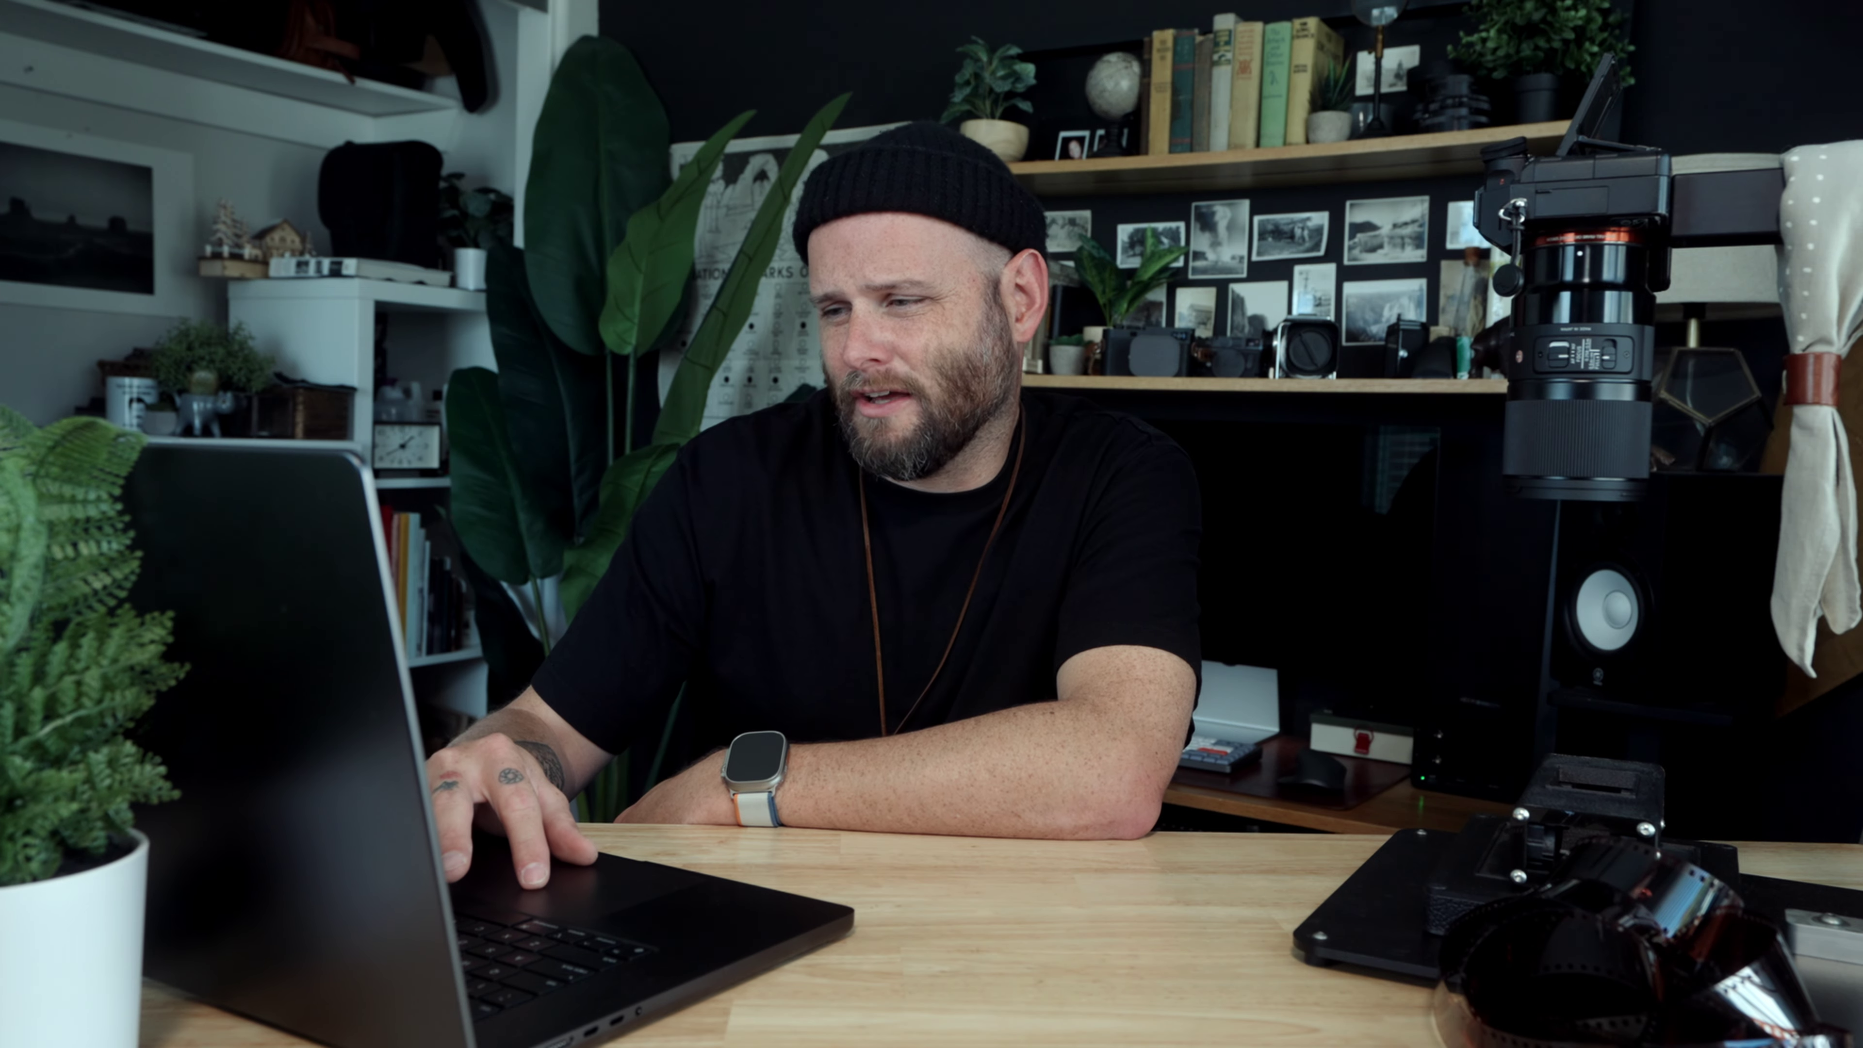
left_click_drag(1372, 727, 1377, 734)
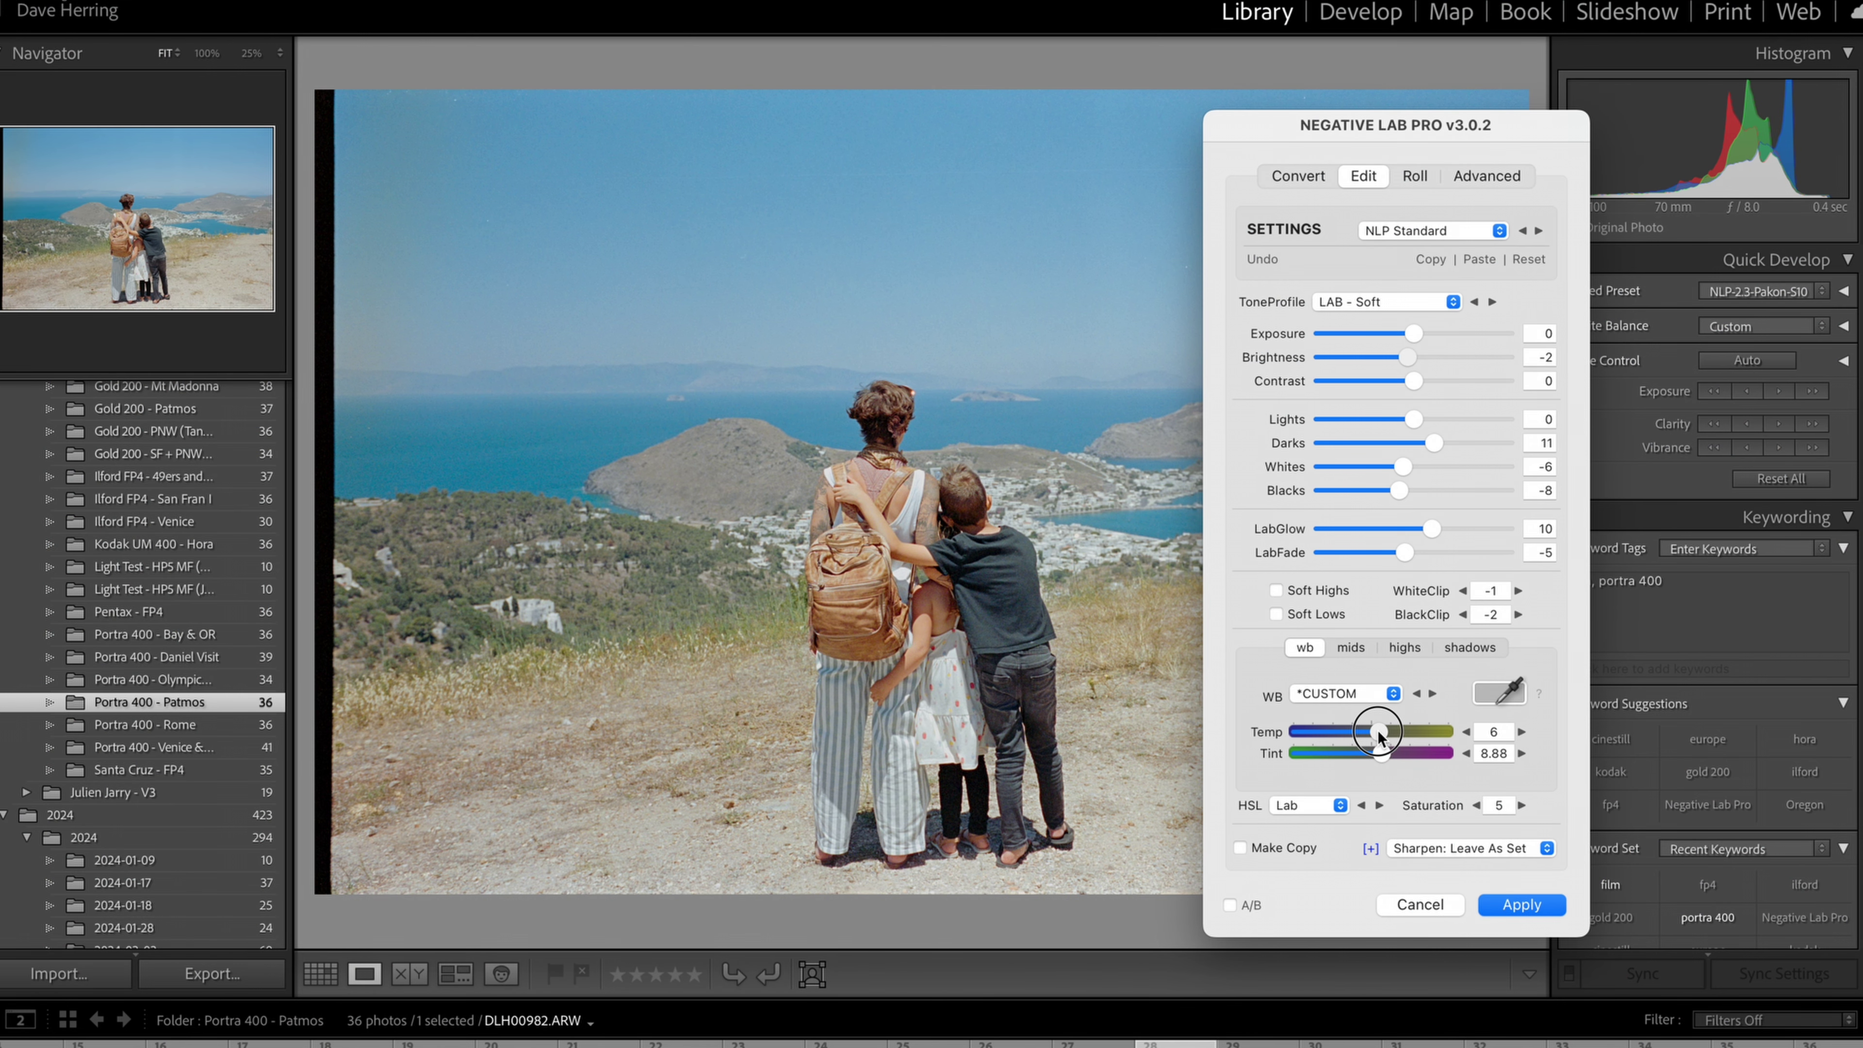
key("Return")
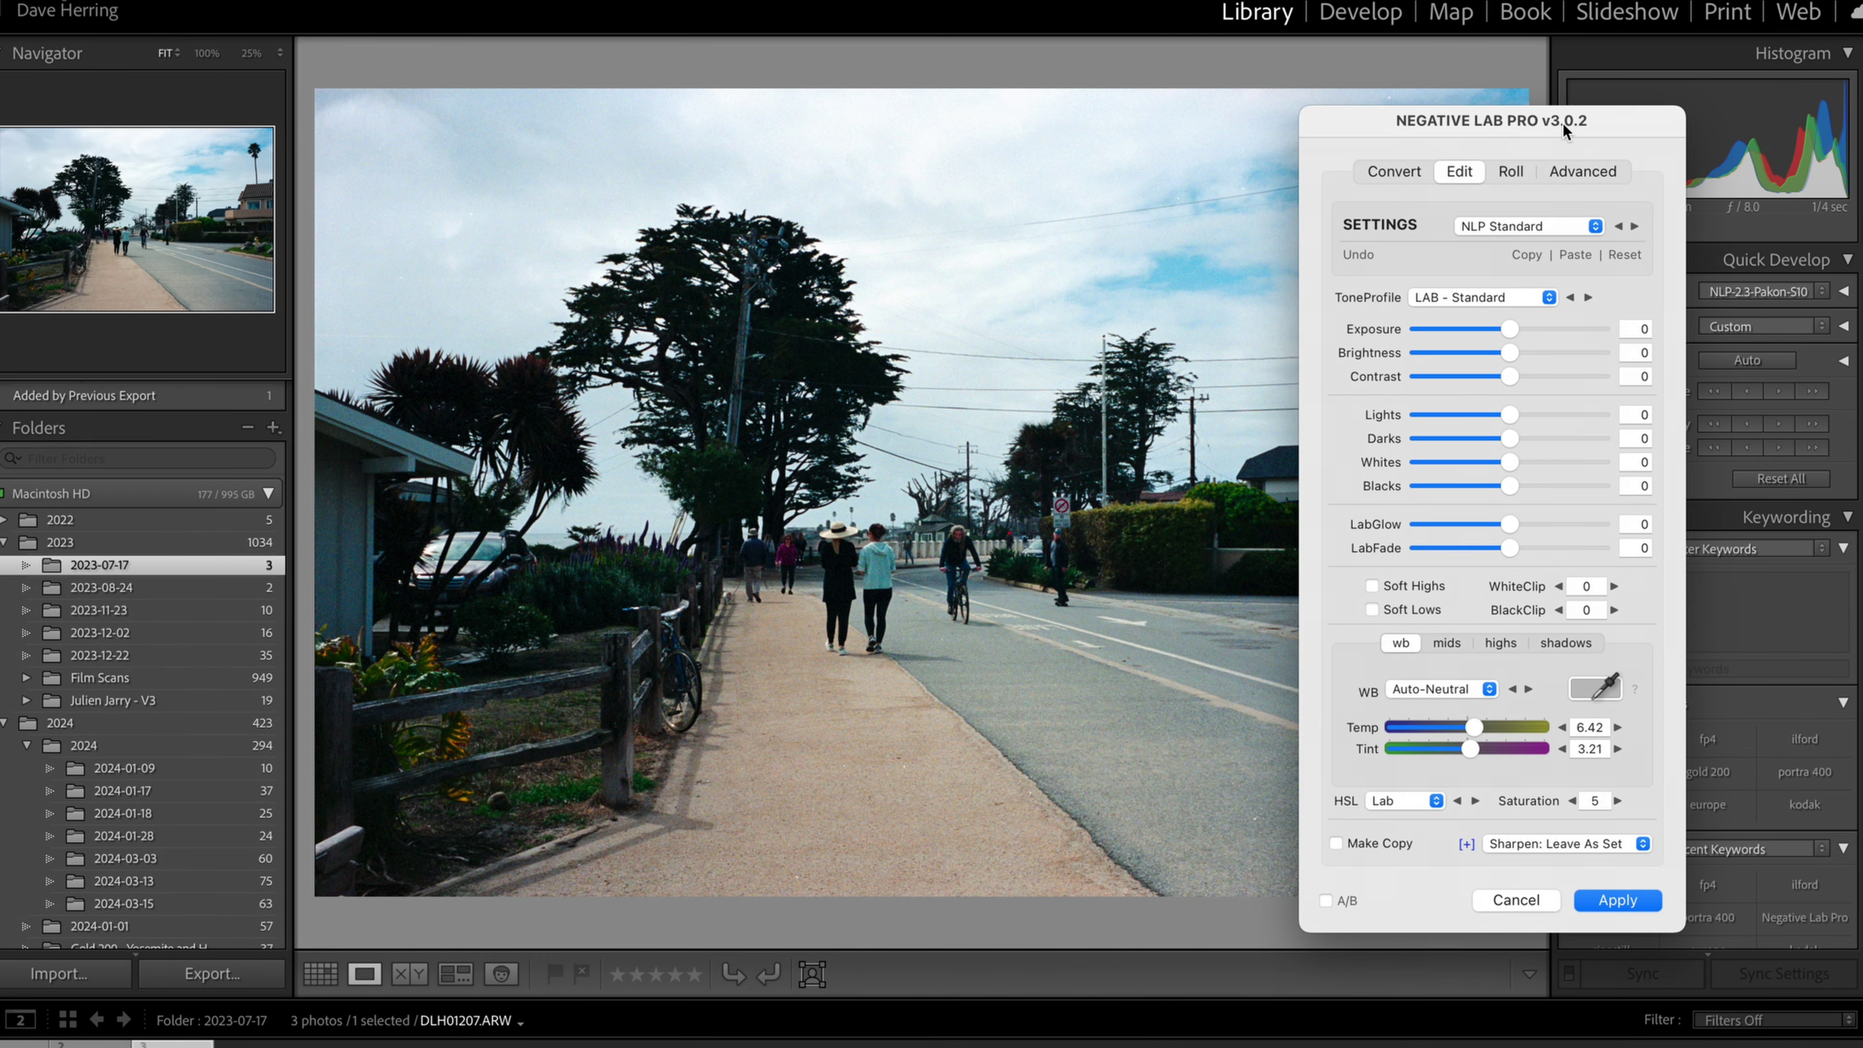
Paste the copied LAB - Soft edit settings onto the coastal path photo DLH01207.ARW.
left_click_drag(1569, 129, 1462, 224)
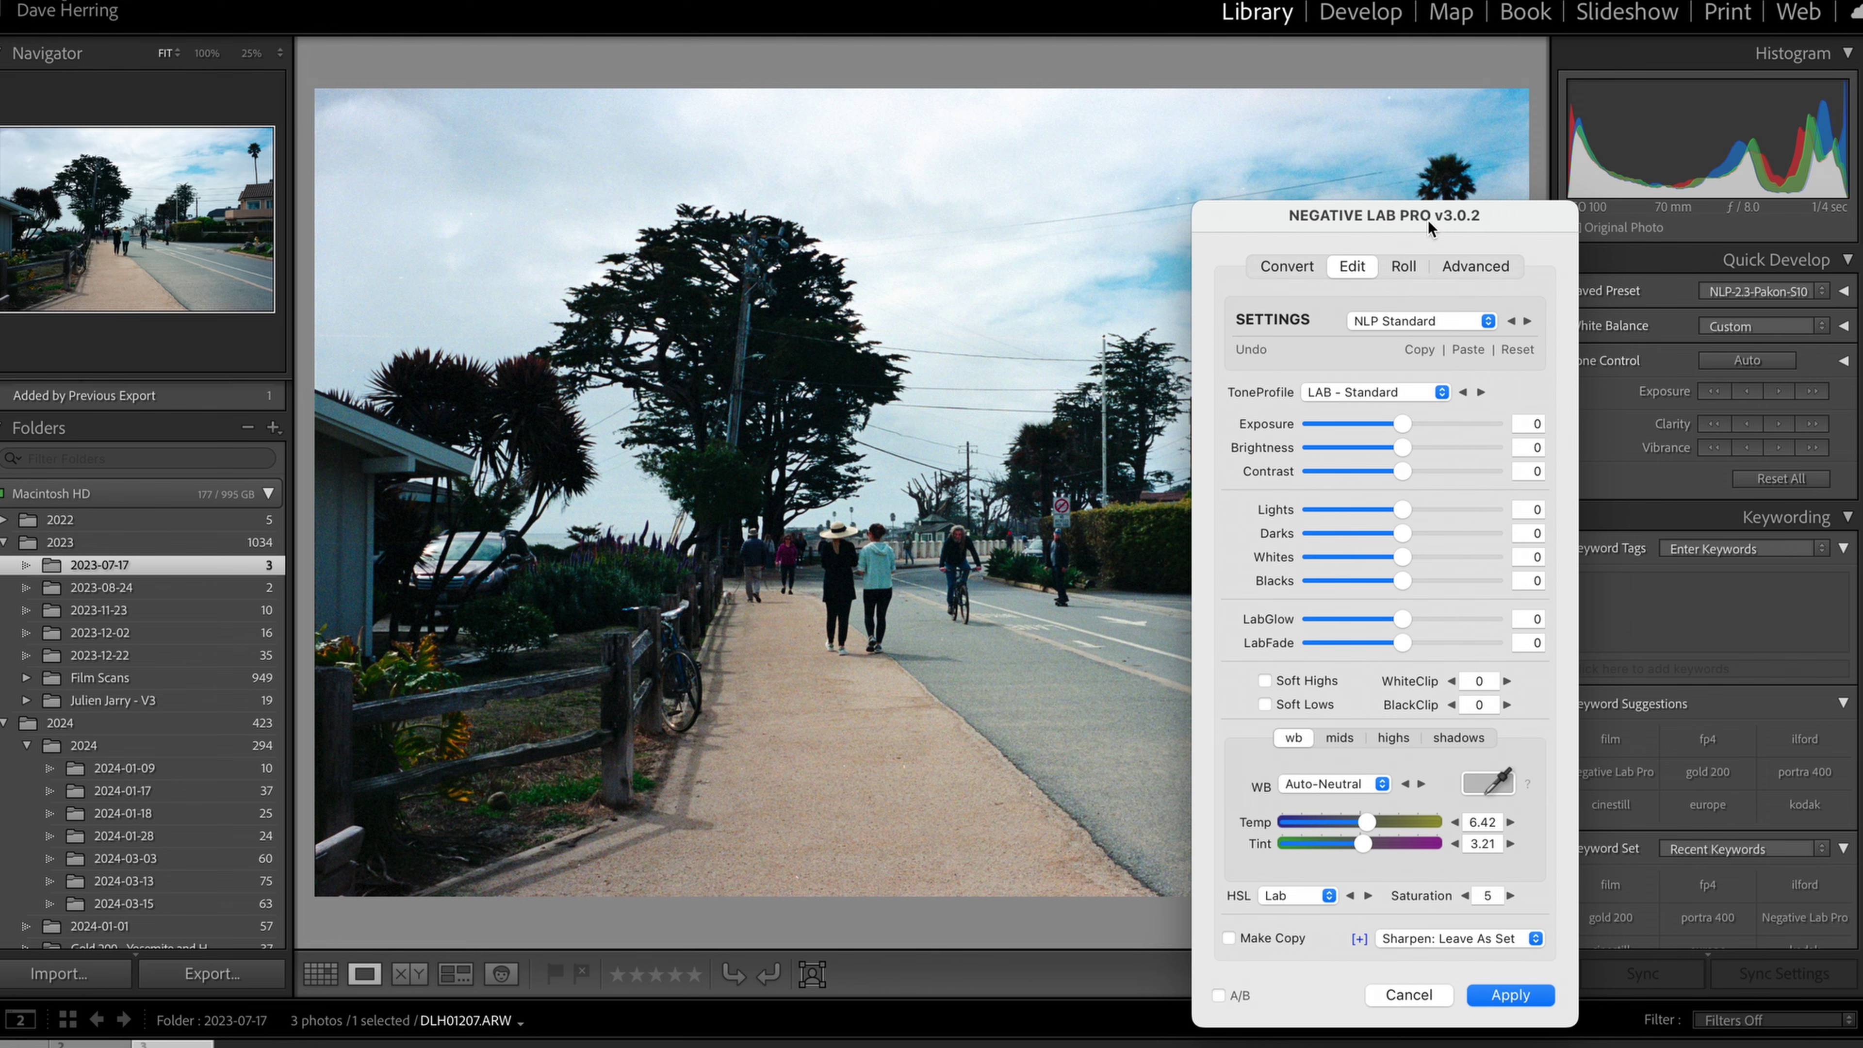
left_click_drag(1428, 226, 1628, 175)
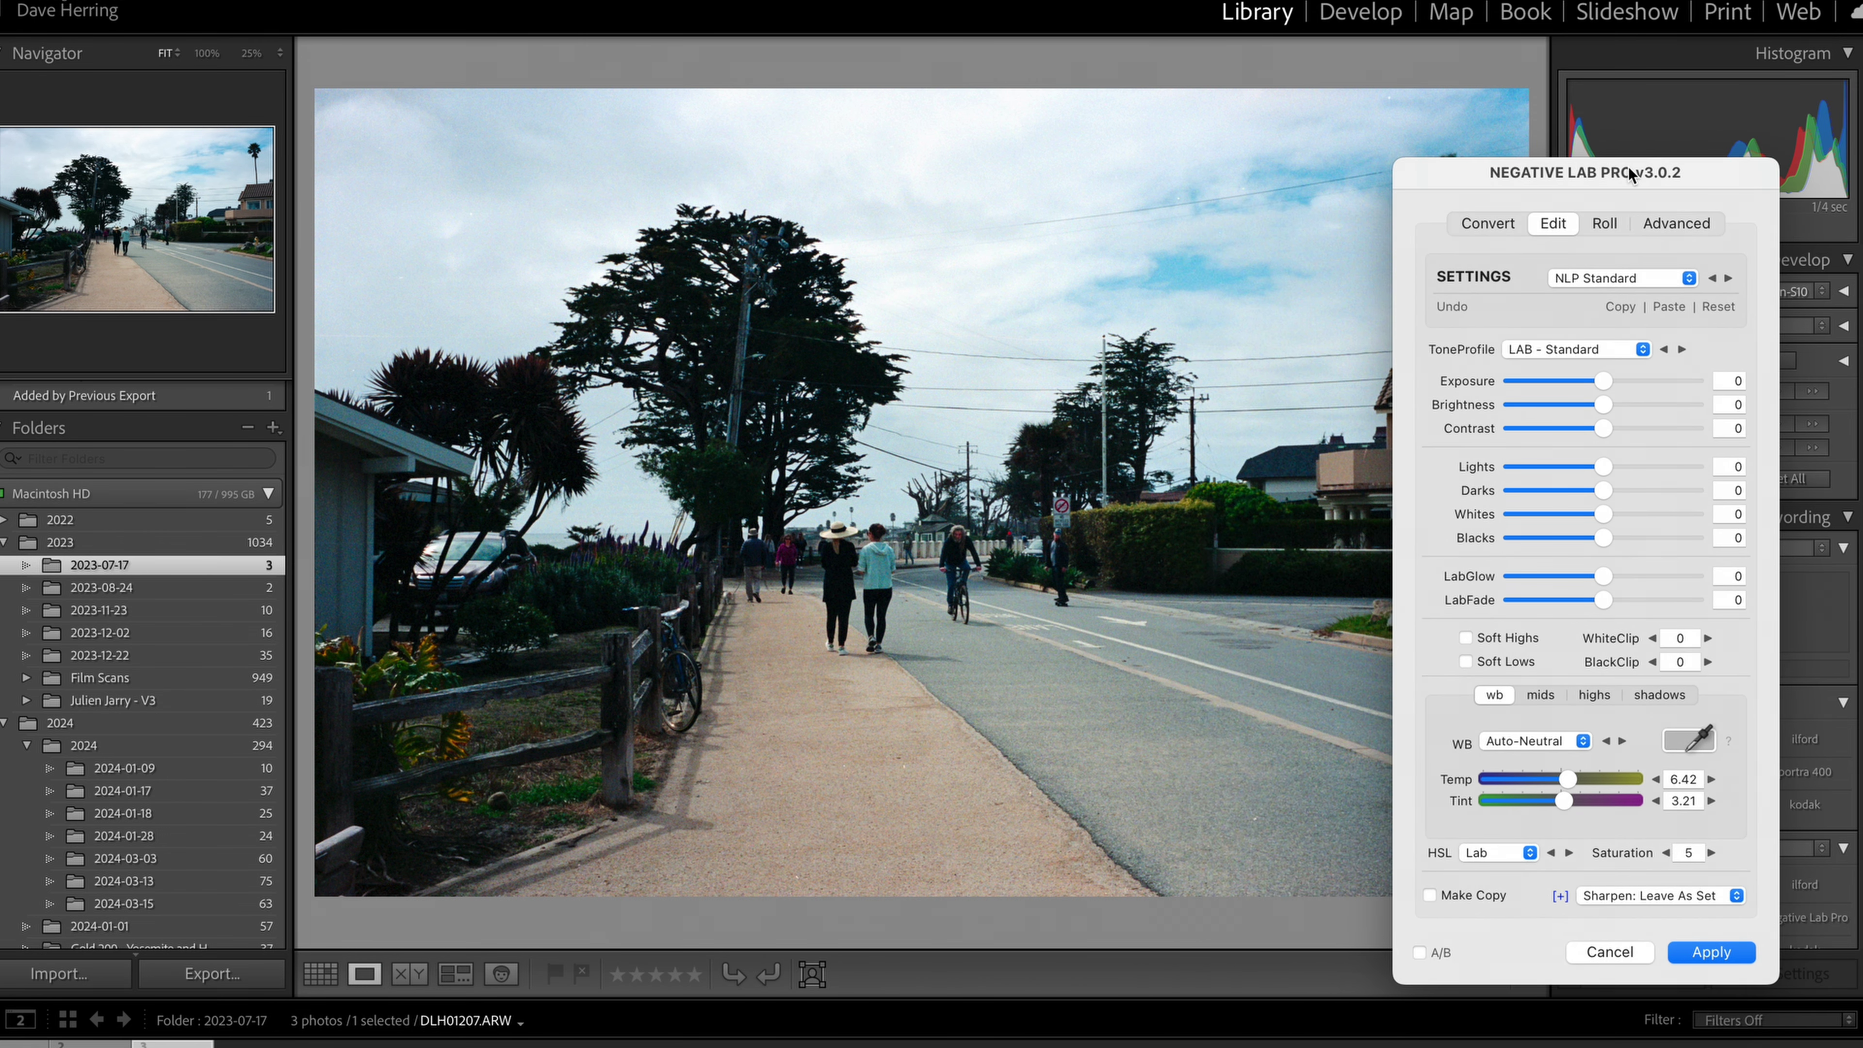
left_click(1720, 308)
Set the coastal path photo's Brightness to 1 and its white balance Tint to 6.
left_click_drag(1647, 183, 1681, 139)
left_click_drag(1611, 367, 1643, 359)
left_click_drag(1600, 760, 1606, 766)
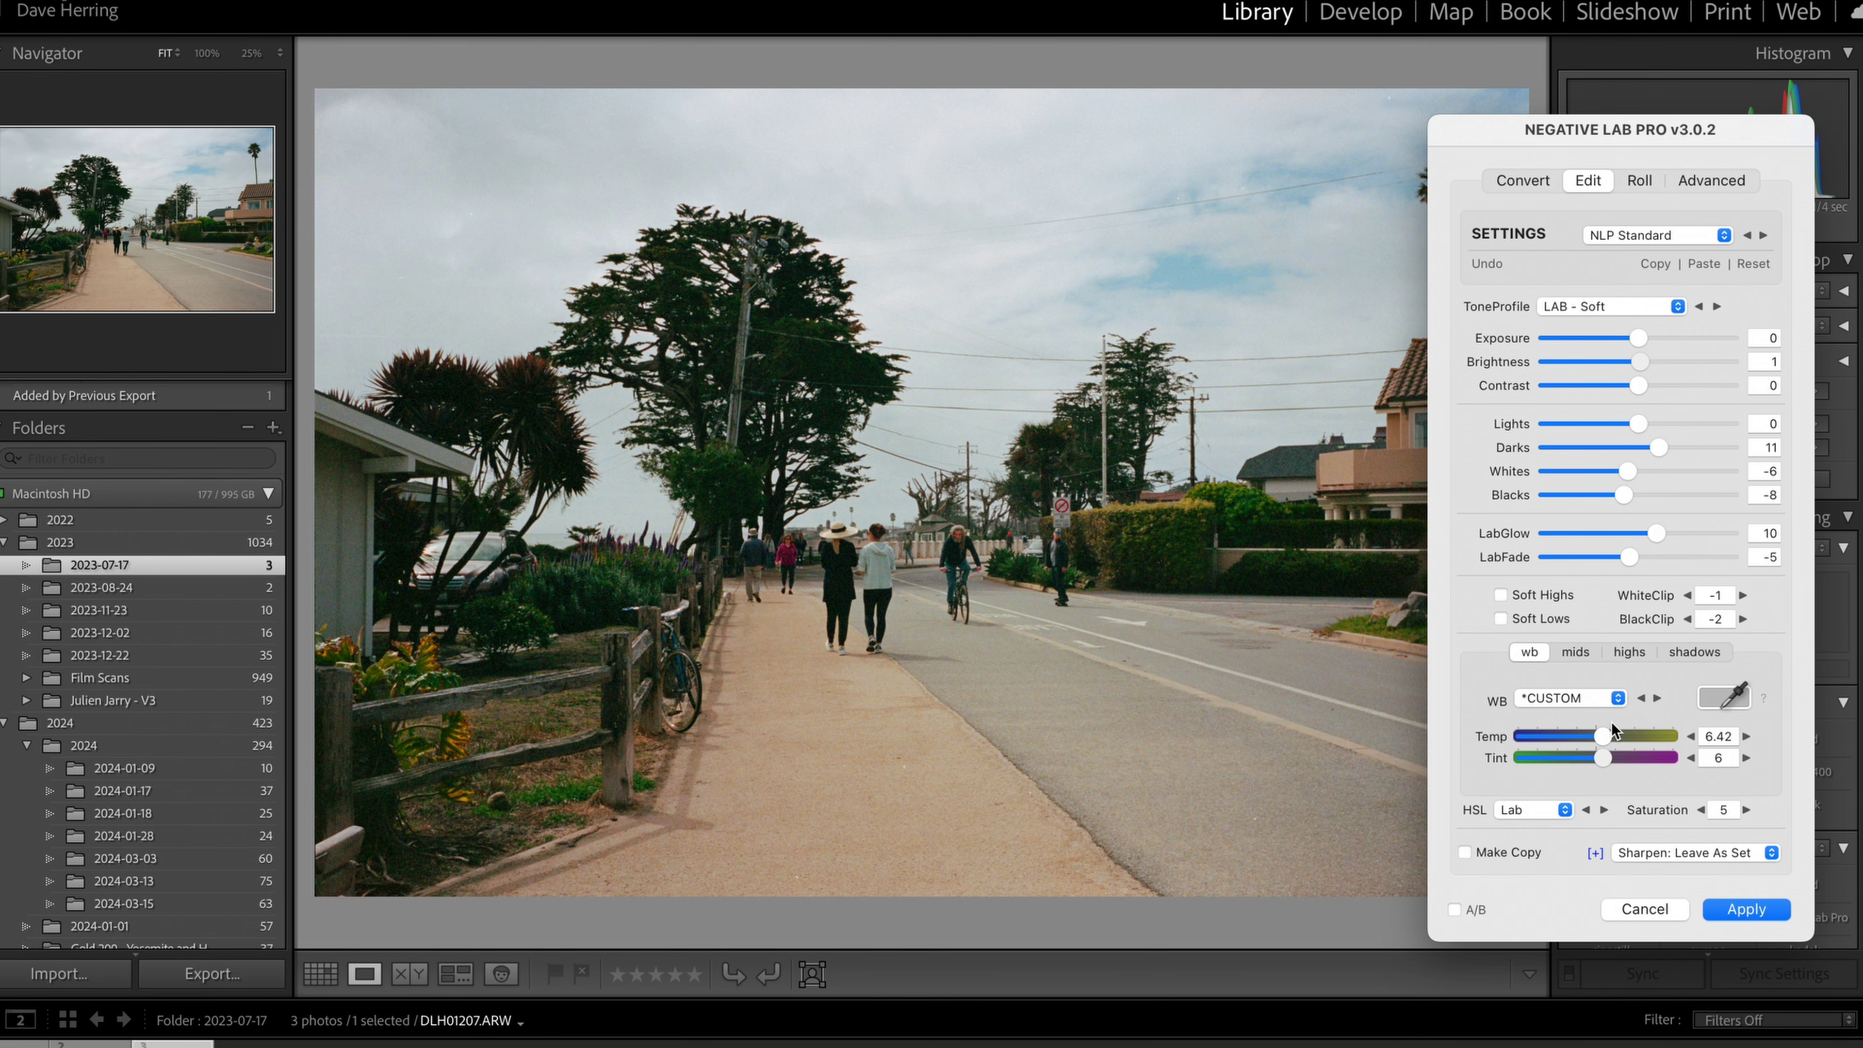